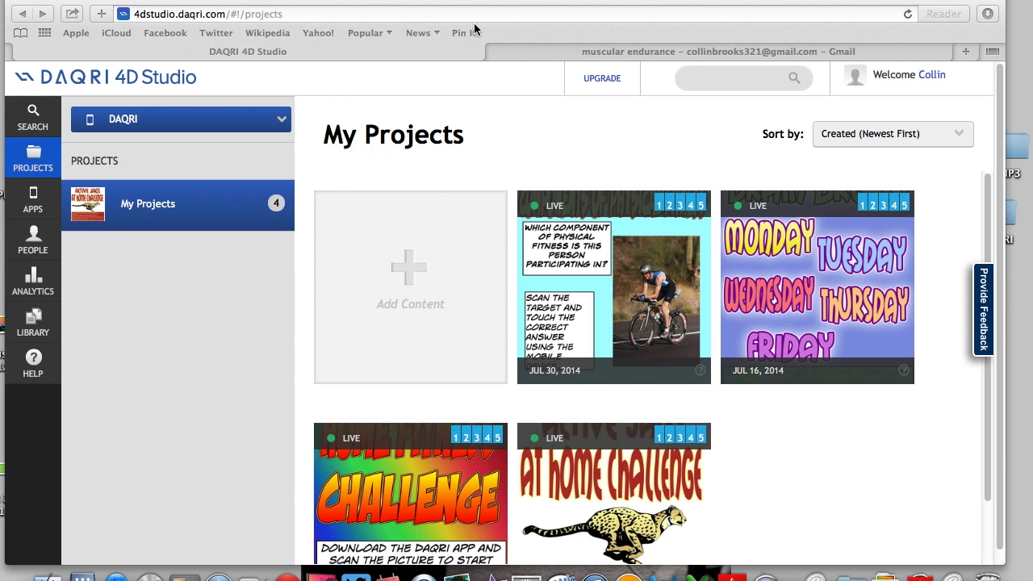
# Step: Open the DAQRI folder and view muscular endurance-1.jpeg in Preview
pyautogui.moveTo(469, 5); pyautogui.dragTo(461, 3)
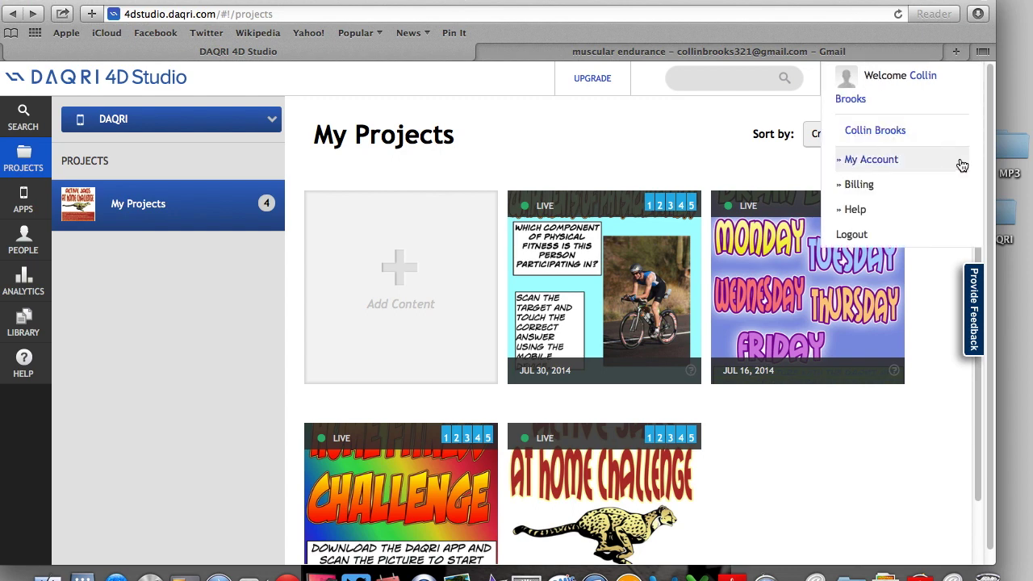
pyautogui.click(1011, 218)
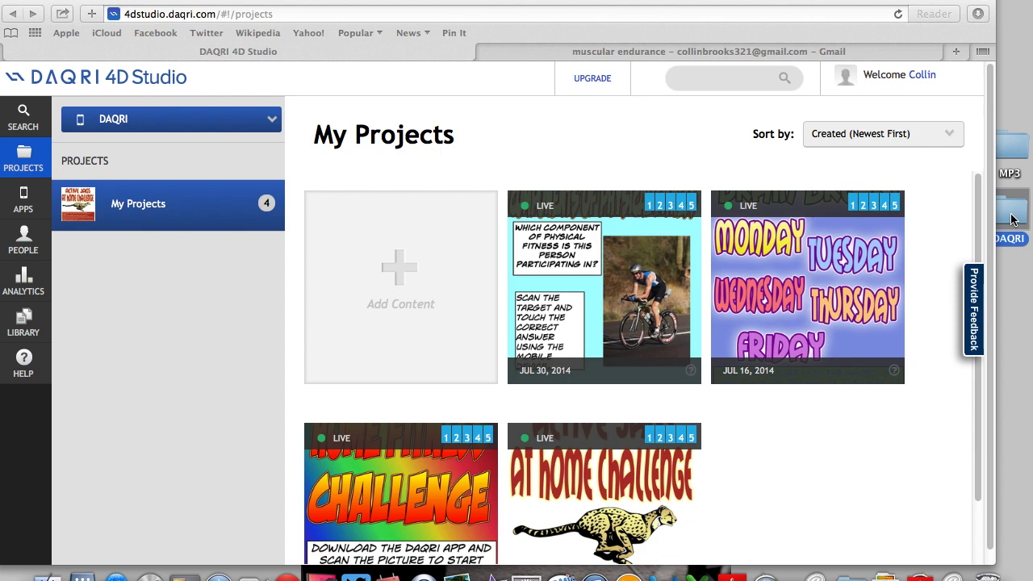
pyautogui.doubleClick(1011, 218)
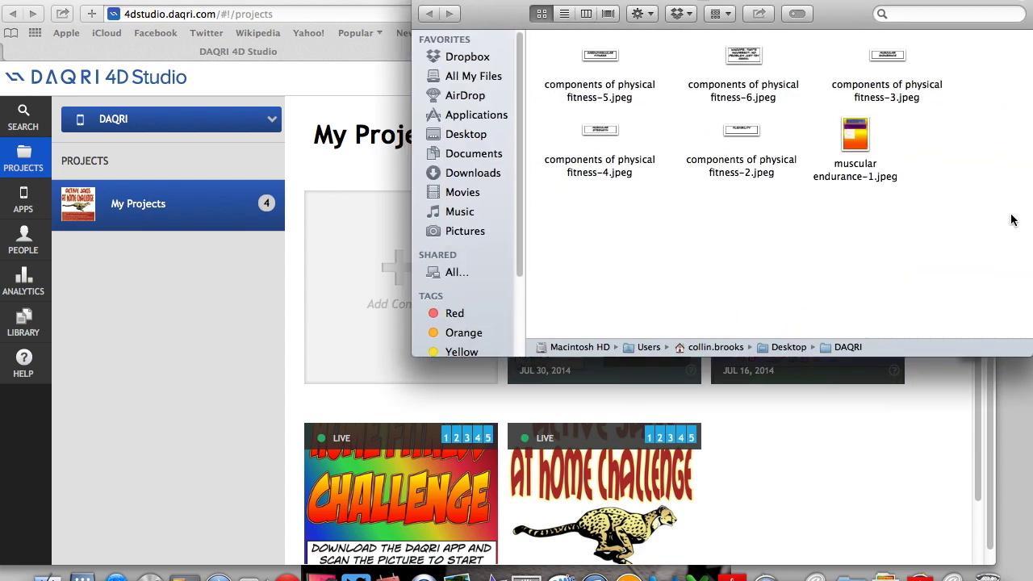
pyautogui.click(855, 143)
pyautogui.doubleClick(855, 143)
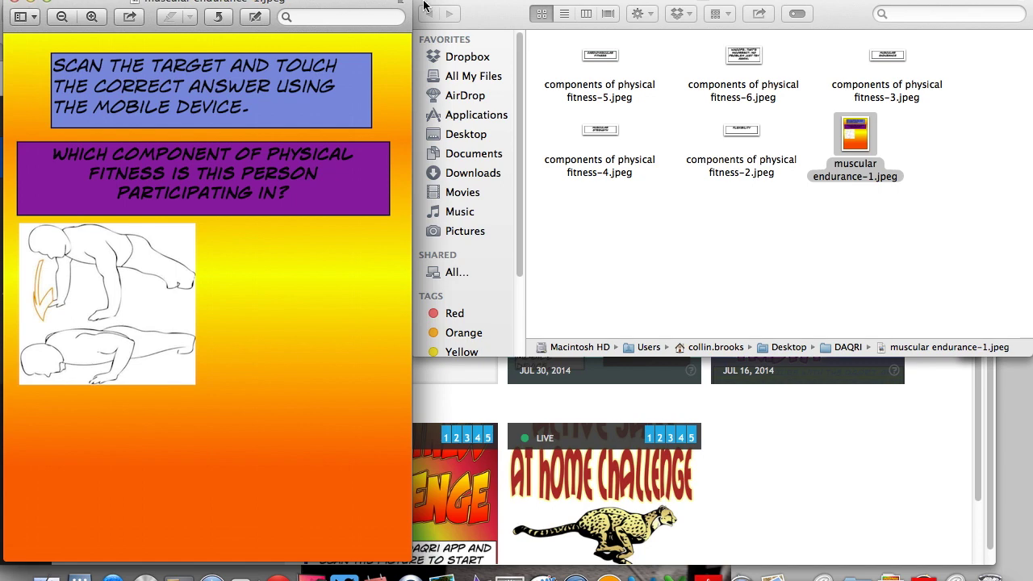
# Step: Minimise the Finder window, reposition the Preview window, then close muscular endurance-1.jpeg
pyautogui.doubleClick(425, 6)
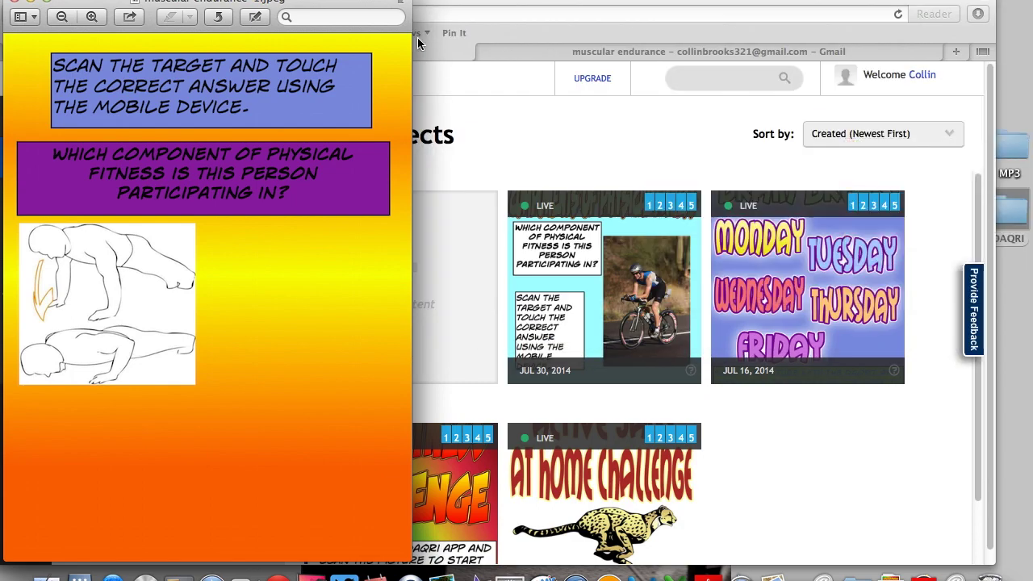
pyautogui.moveTo(330, 3); pyautogui.dragTo(926, 59)
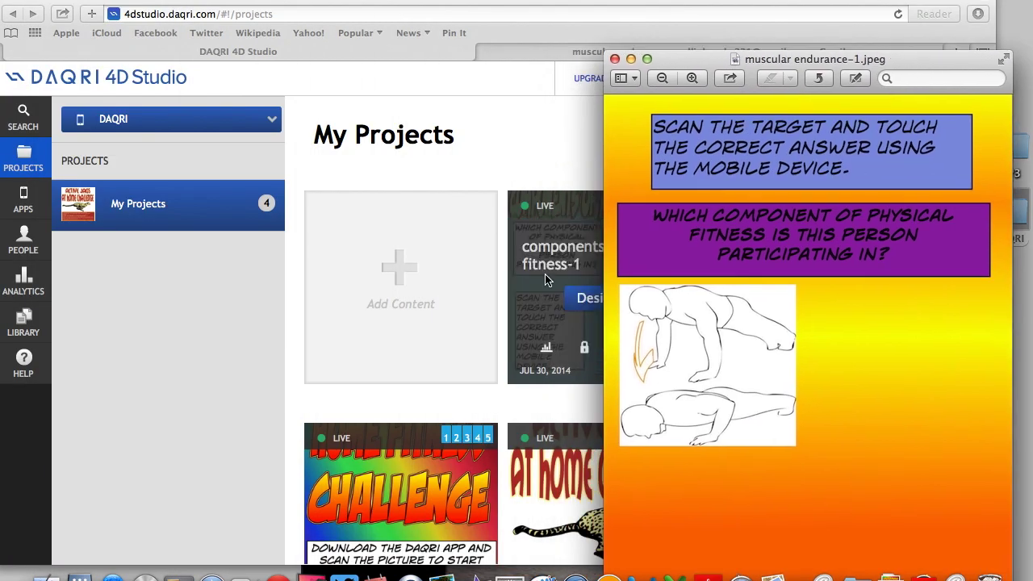
pyautogui.moveTo(717, 58); pyautogui.dragTo(152, 123)
pyautogui.moveTo(600, 313)
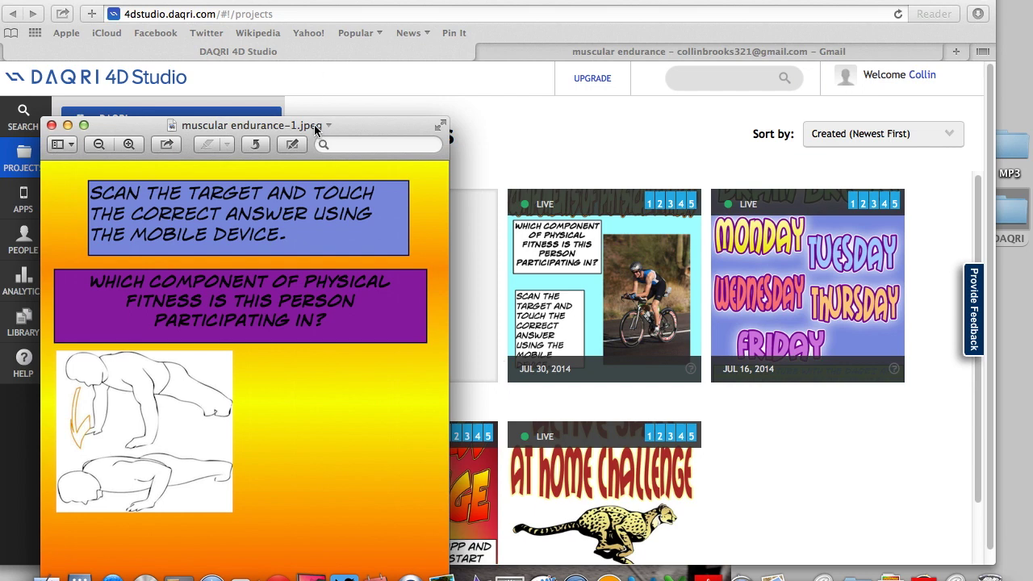
pyautogui.moveTo(315, 127); pyautogui.dragTo(344, 0)
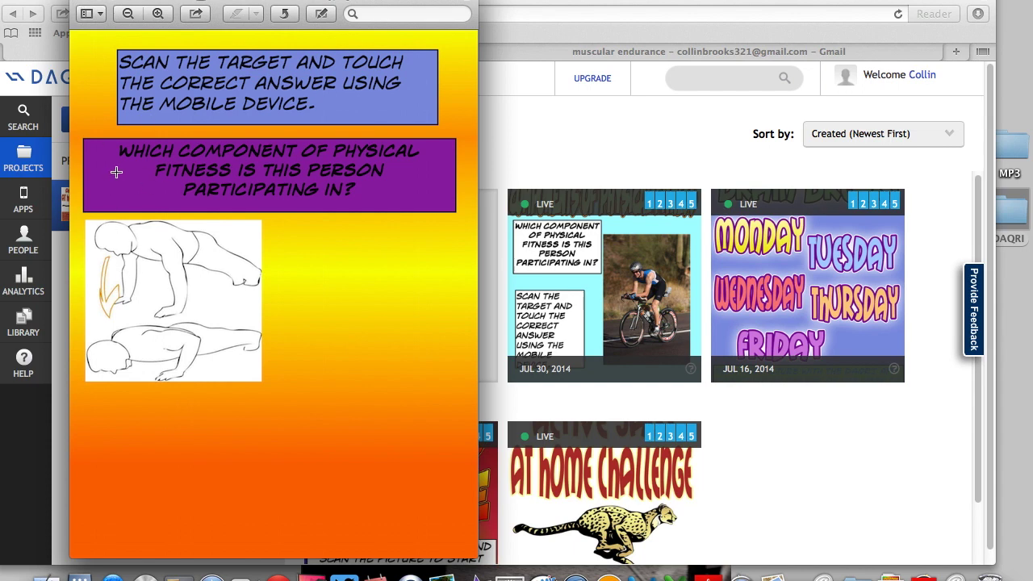
pyautogui.click(82, 4)
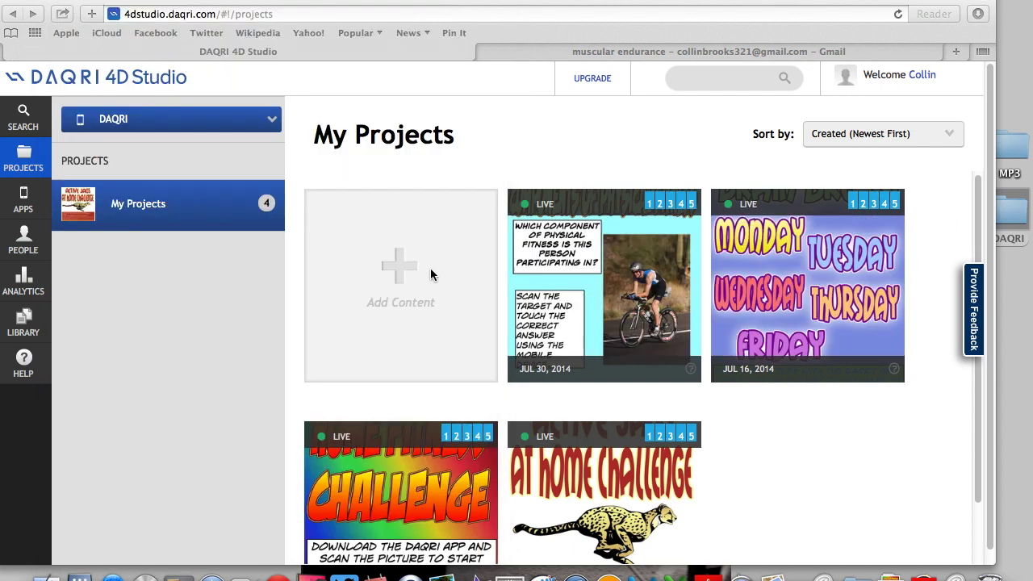
# Step: Start a new project using the Poster template
pyautogui.click(395, 281)
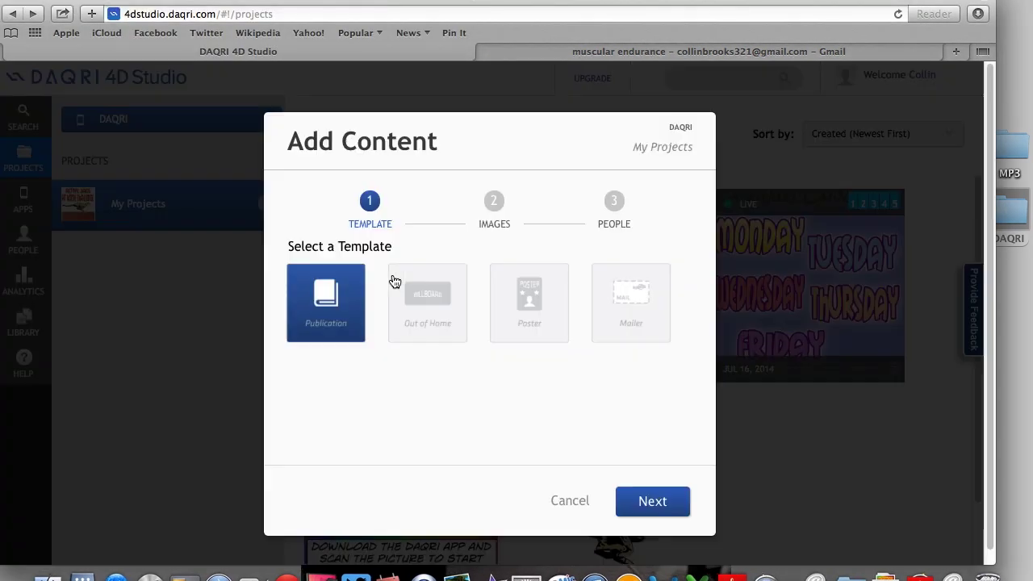
pyautogui.click(532, 317)
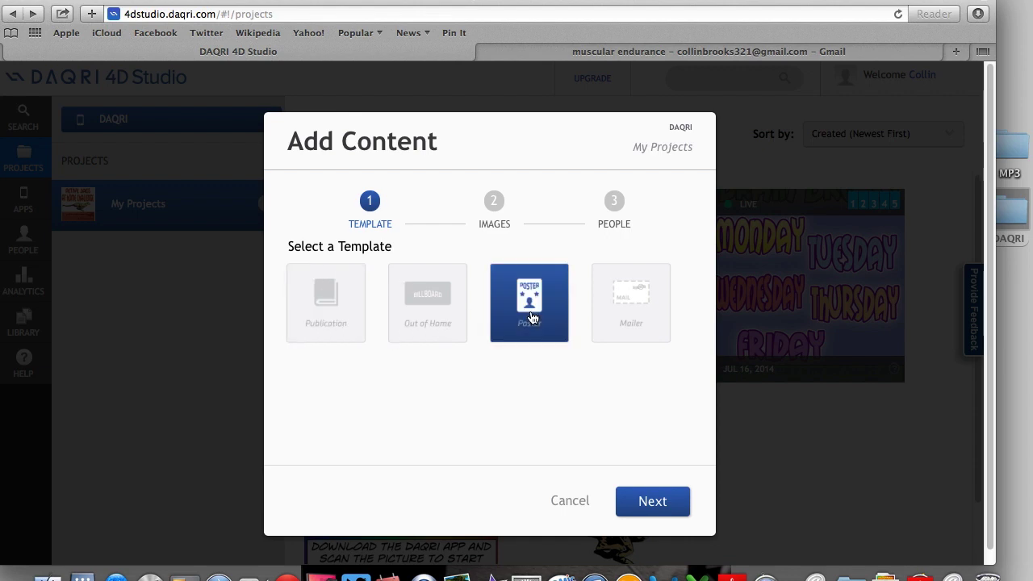
pyautogui.click(661, 512)
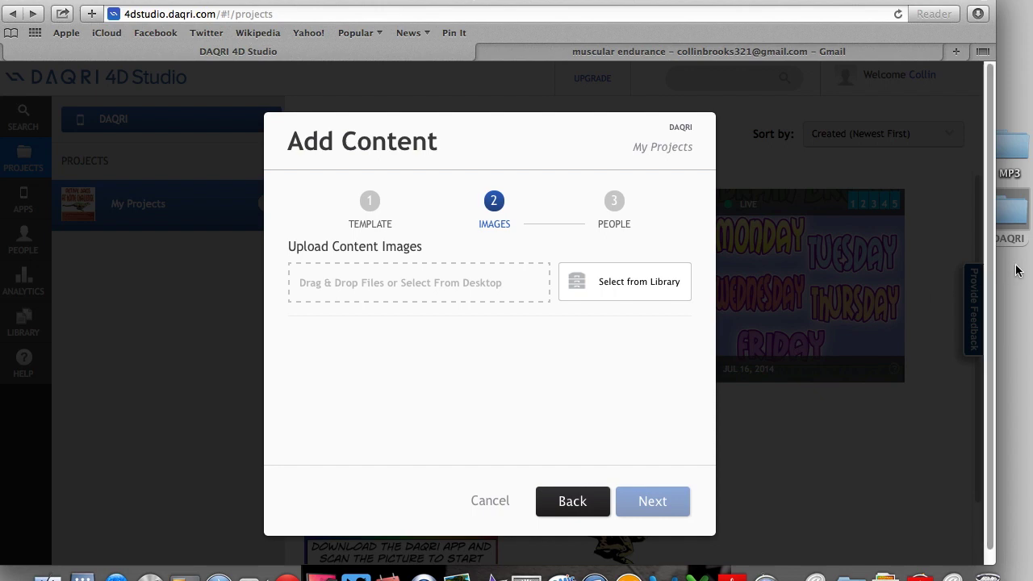
# Step: Upload muscular endurance-1.jpeg from the DAQRI folder as the target and save the project
pyautogui.click(1011, 211)
pyautogui.doubleClick(1011, 212)
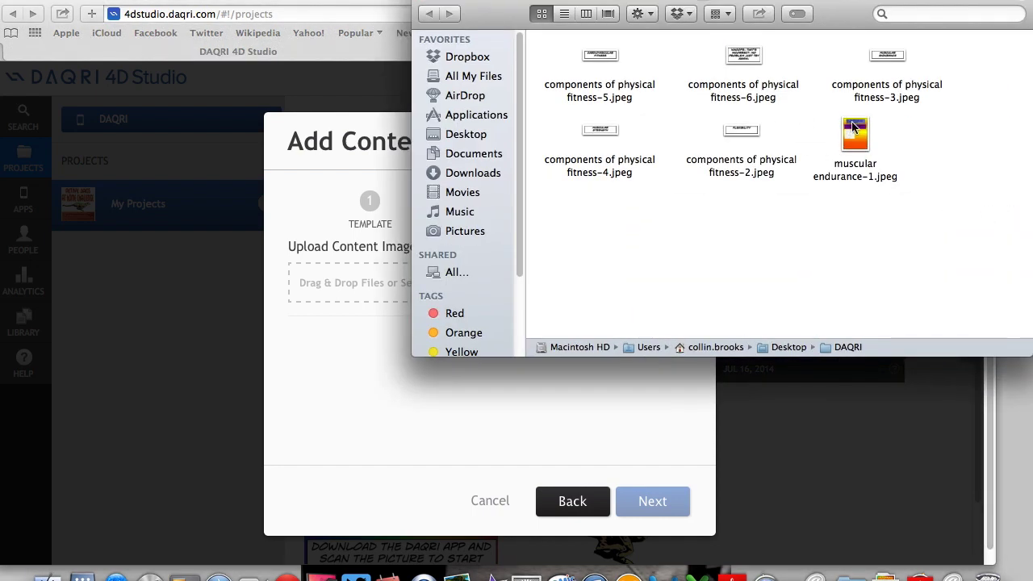
pyautogui.moveTo(854, 135); pyautogui.dragTo(363, 265)
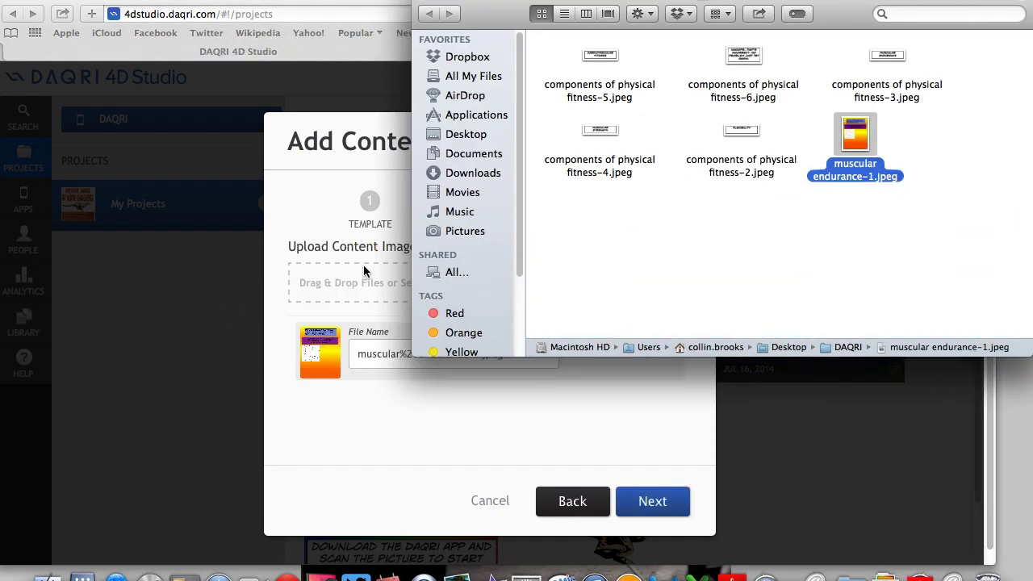
pyautogui.click(653, 502)
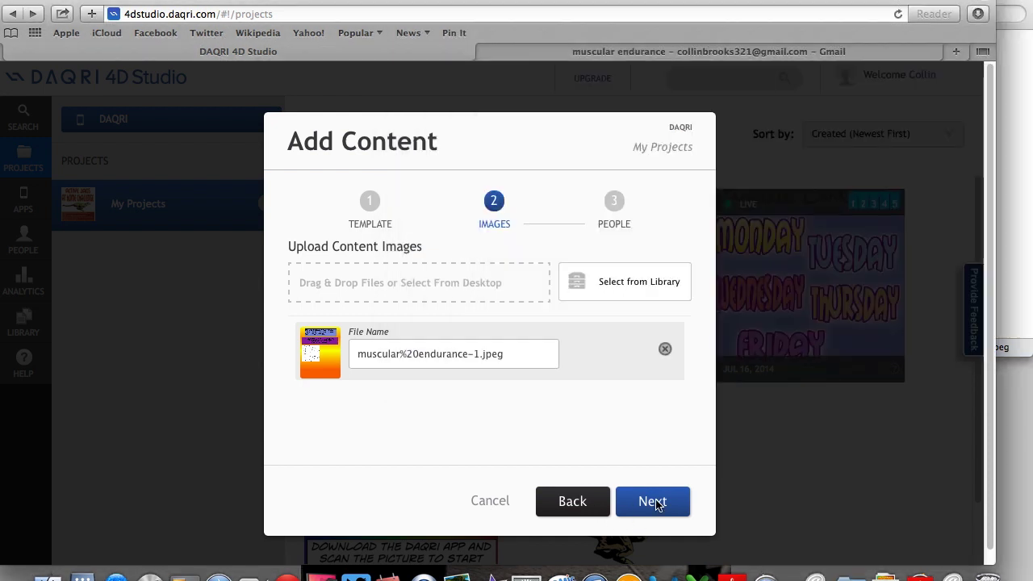
pyautogui.click(654, 503)
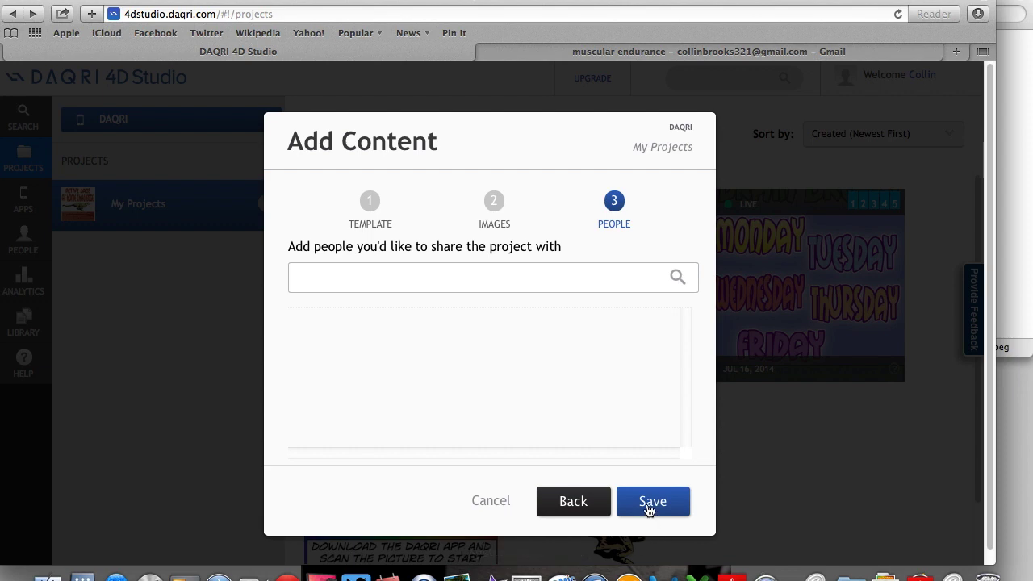
pyautogui.click(652, 501)
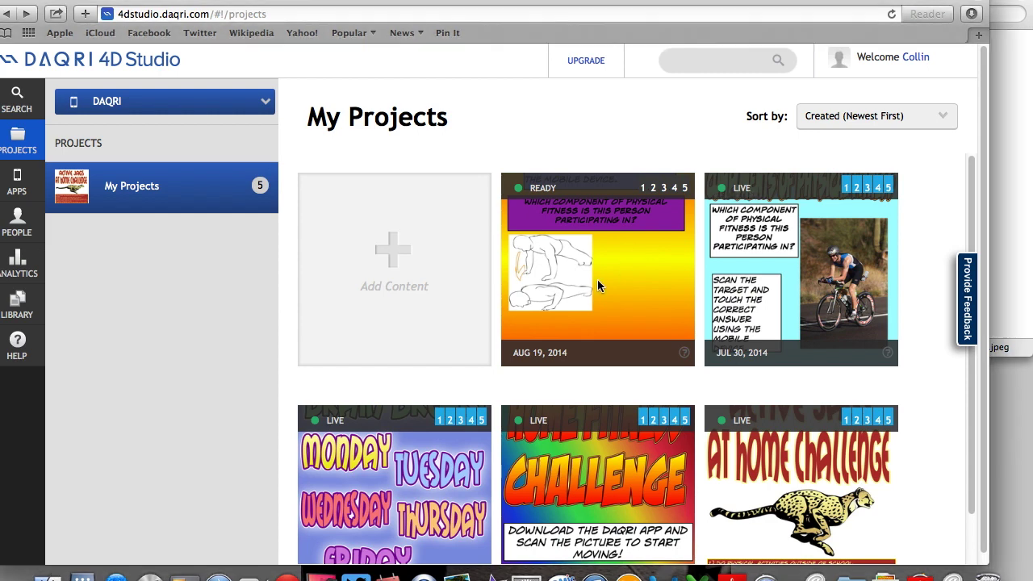
pyautogui.moveTo(597, 279)
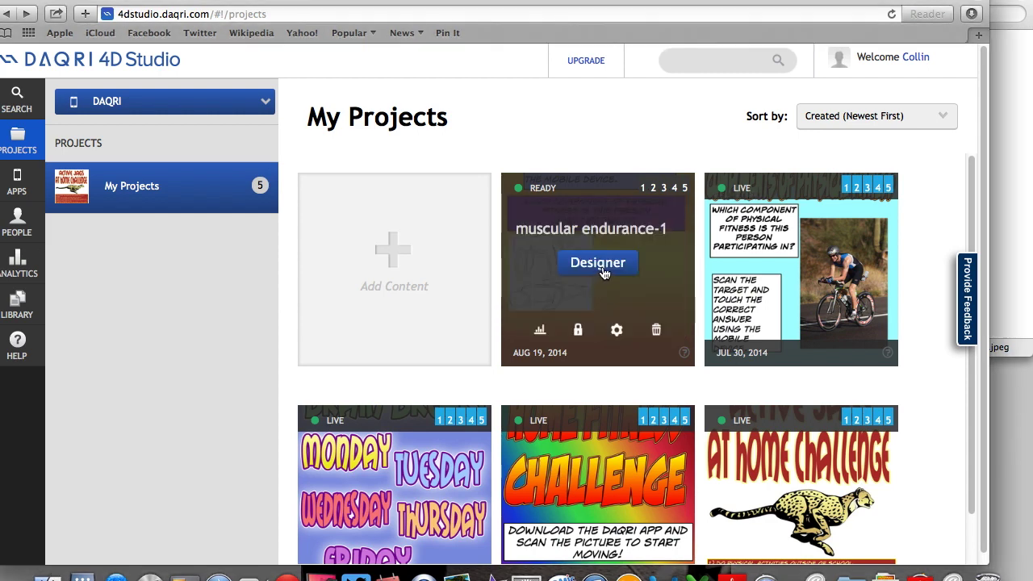
# Step: Open muscular endurance-1 in the Designer, dismiss the tips, and scroll to the poster canvas
pyautogui.click(603, 271)
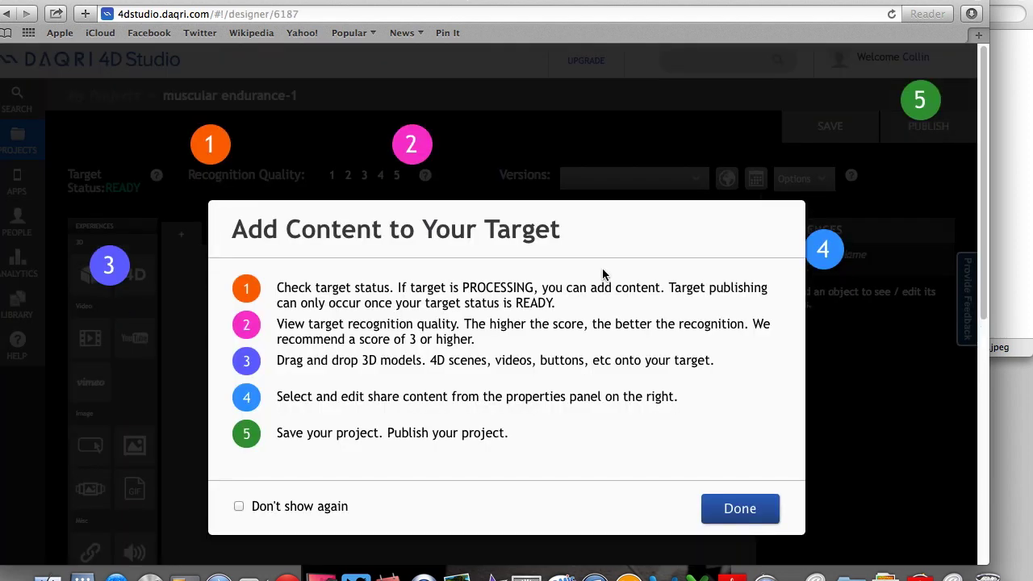
pyautogui.click(739, 509)
pyautogui.scroll(-1, 465, 414)
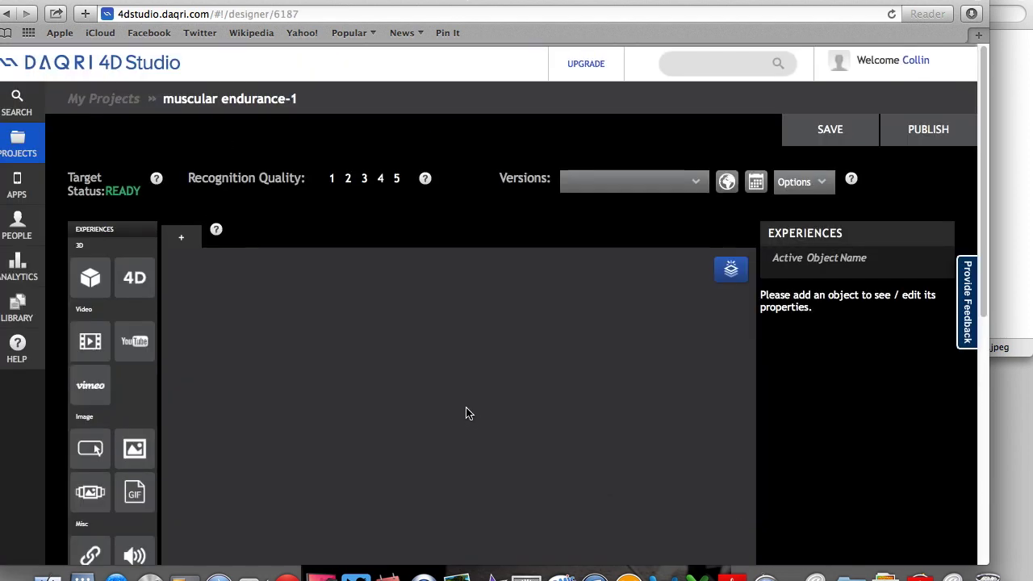
pyautogui.scroll(-2, 465, 409)
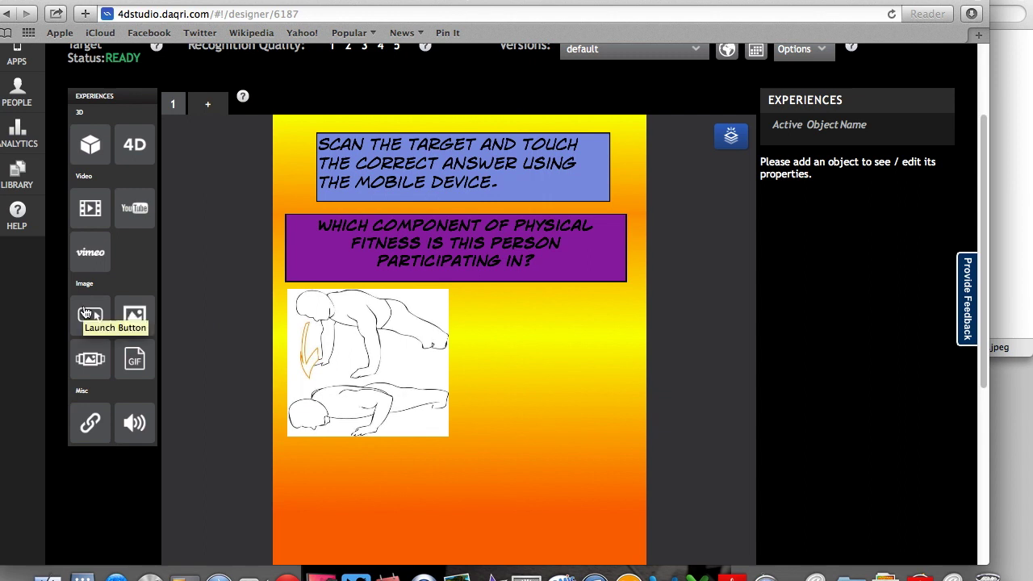
# Step: Add a 596×195 launch button named CE beside the push-up drawing
pyautogui.moveTo(85, 312); pyautogui.dragTo(456, 292)
pyautogui.moveTo(488, 351); pyautogui.dragTo(611, 350)
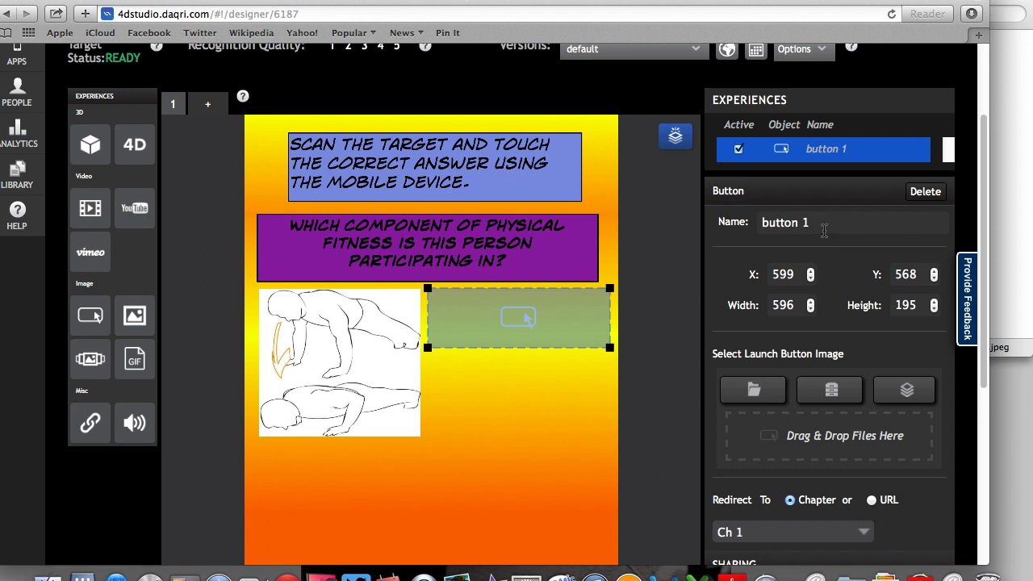
pyautogui.moveTo(822, 225); pyautogui.dragTo(679, 223)
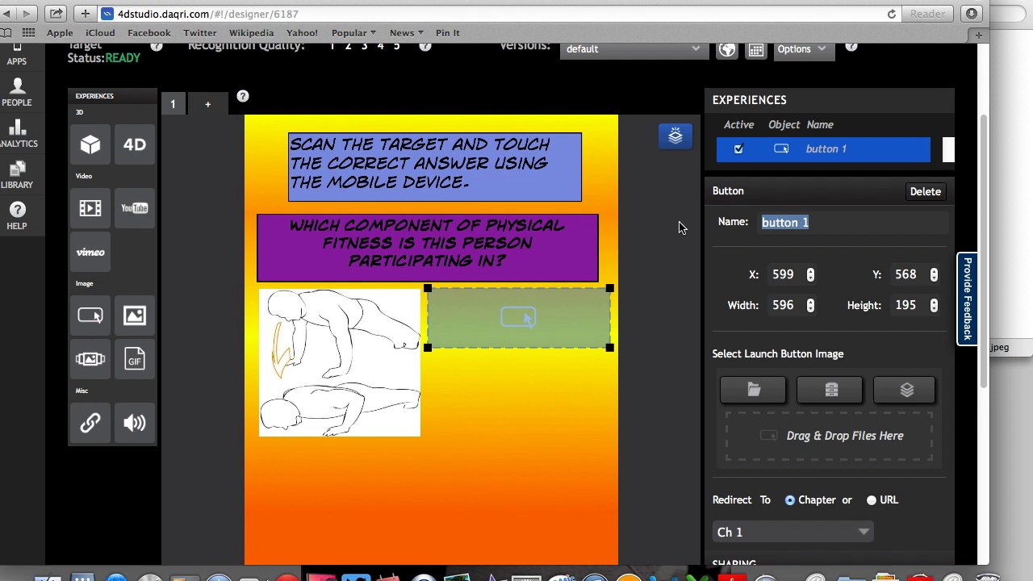
pyautogui.write('CE')
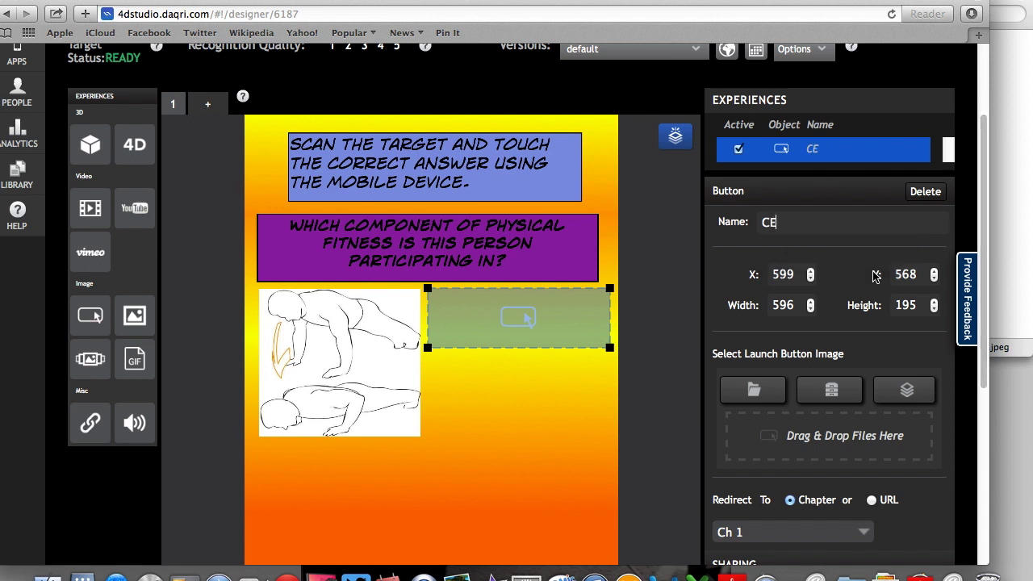
pyautogui.scroll(1, 891, 371)
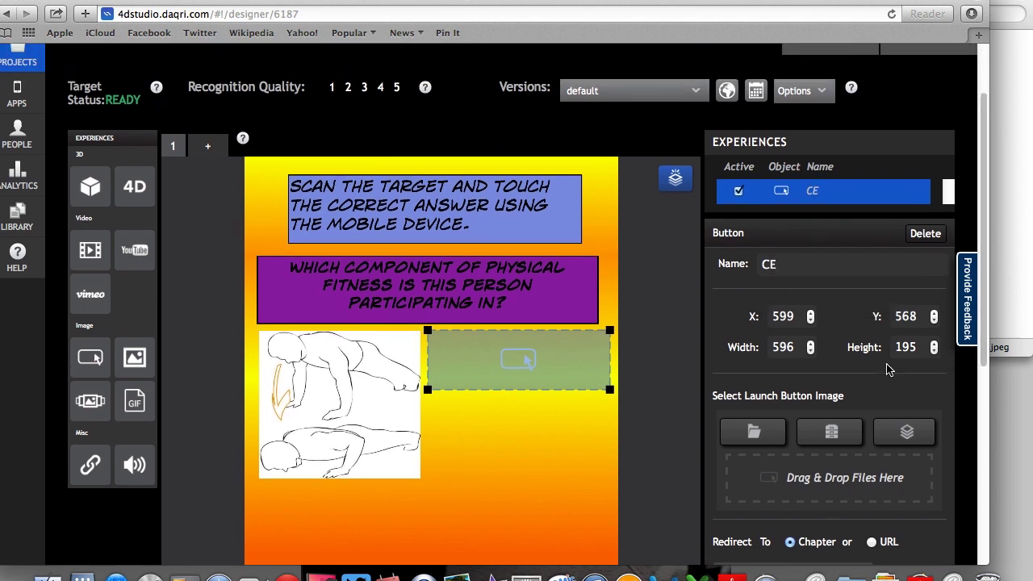
pyautogui.scroll(-2, 889, 369)
pyautogui.scroll(-1, 887, 369)
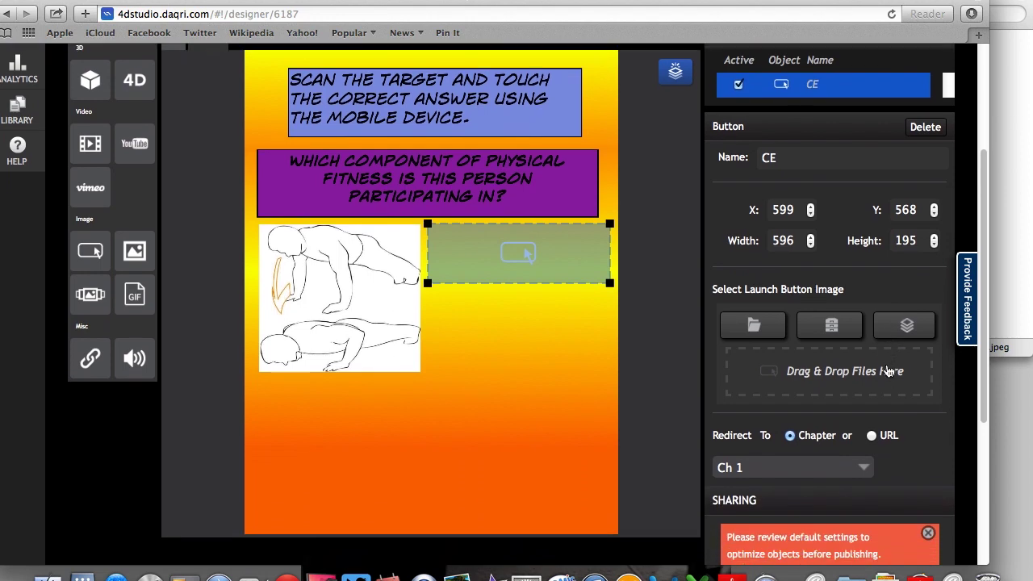
pyautogui.click(814, 388)
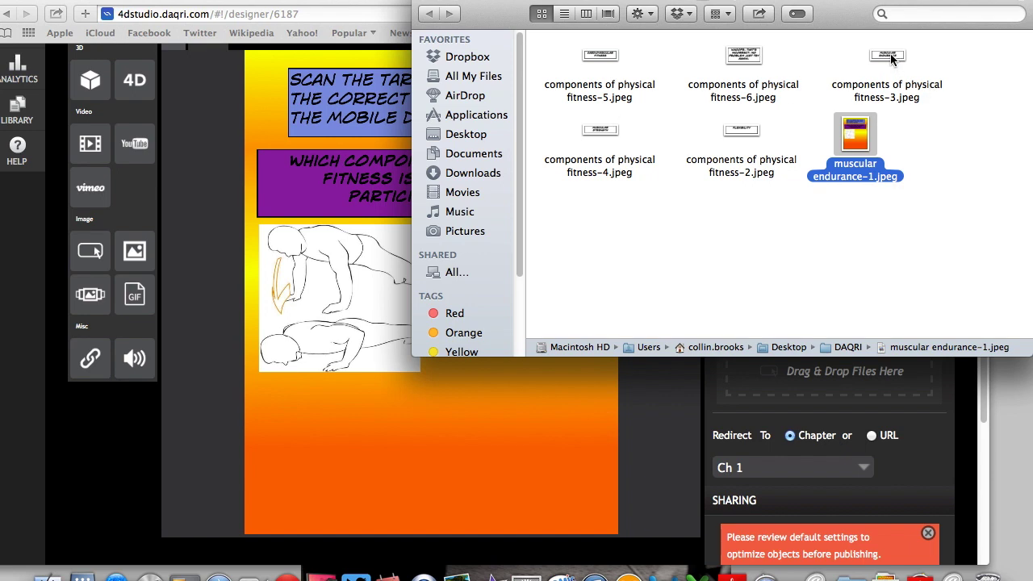
# Step: Preview components of physical fitness-3.jpeg and fitness-5.jpeg to find the right image
pyautogui.moveTo(844, 13); pyautogui.dragTo(921, 21)
pyautogui.click(970, 62)
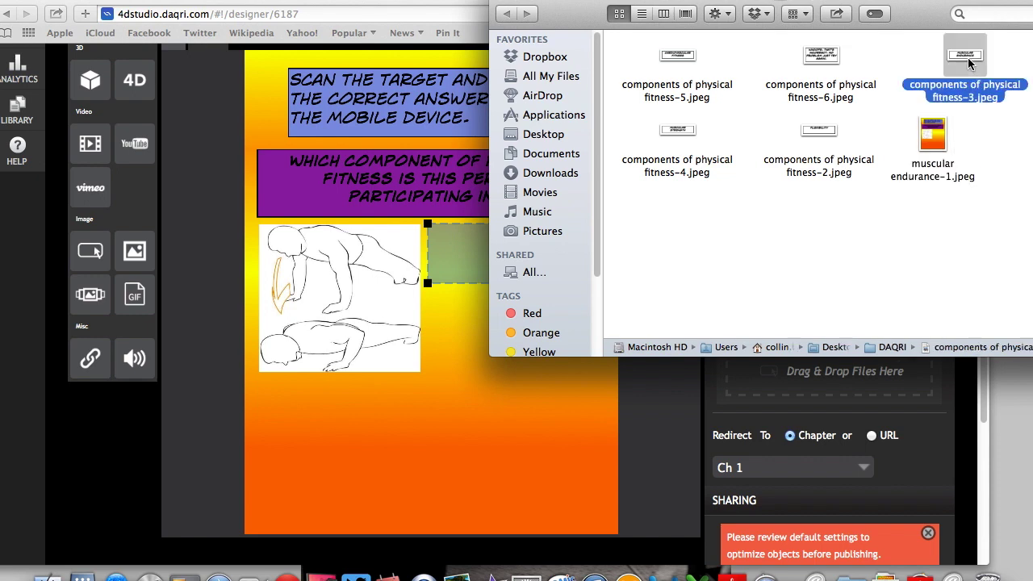
pyautogui.doubleClick(969, 63)
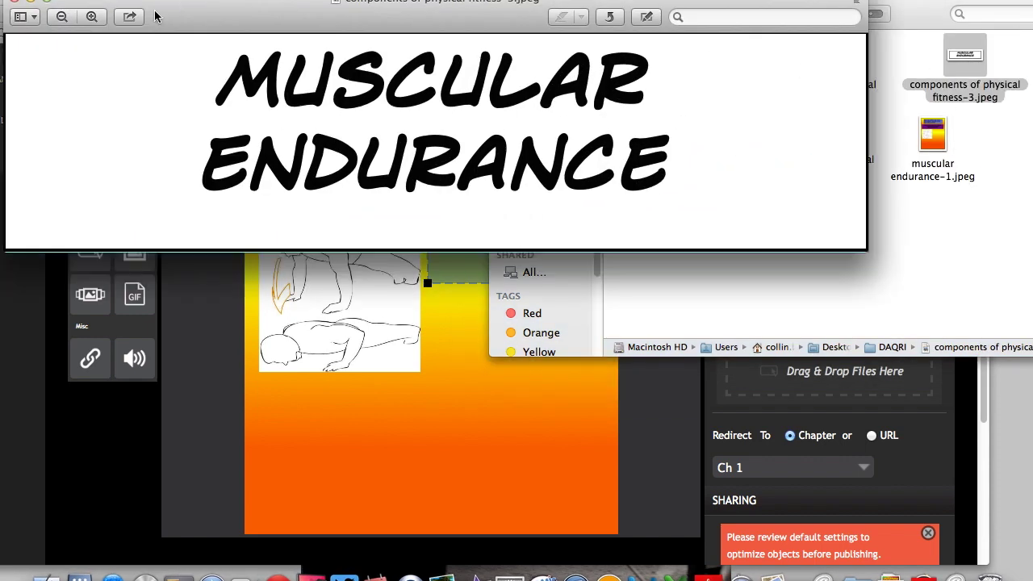
pyautogui.click(17, 4)
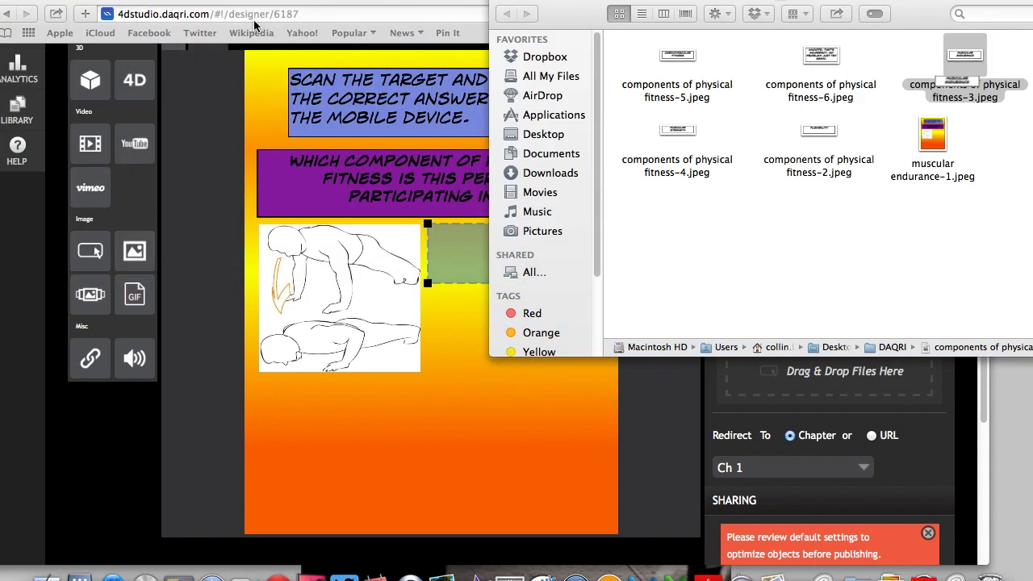
pyautogui.click(676, 63)
pyautogui.doubleClick(677, 63)
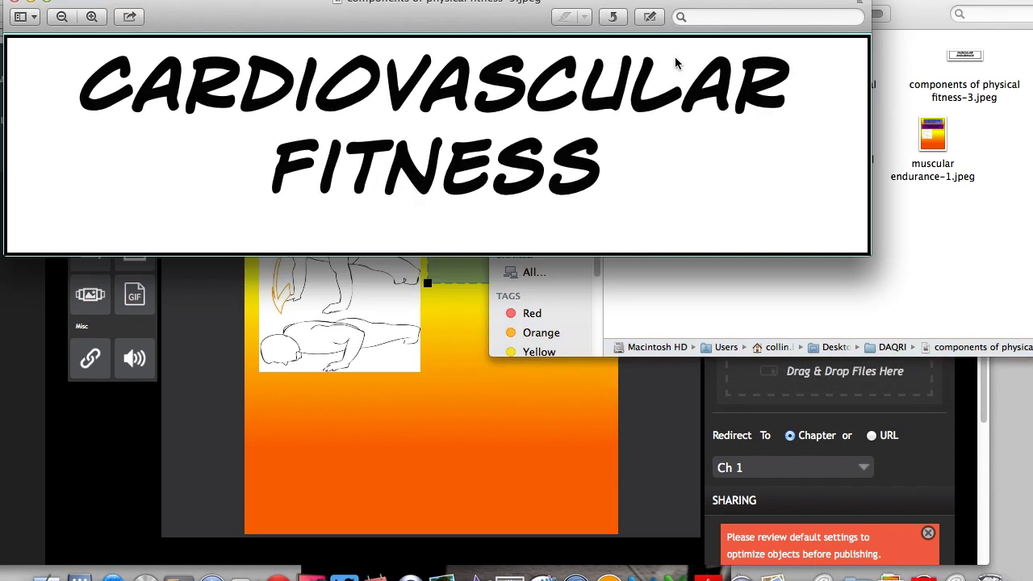
pyautogui.click(17, 4)
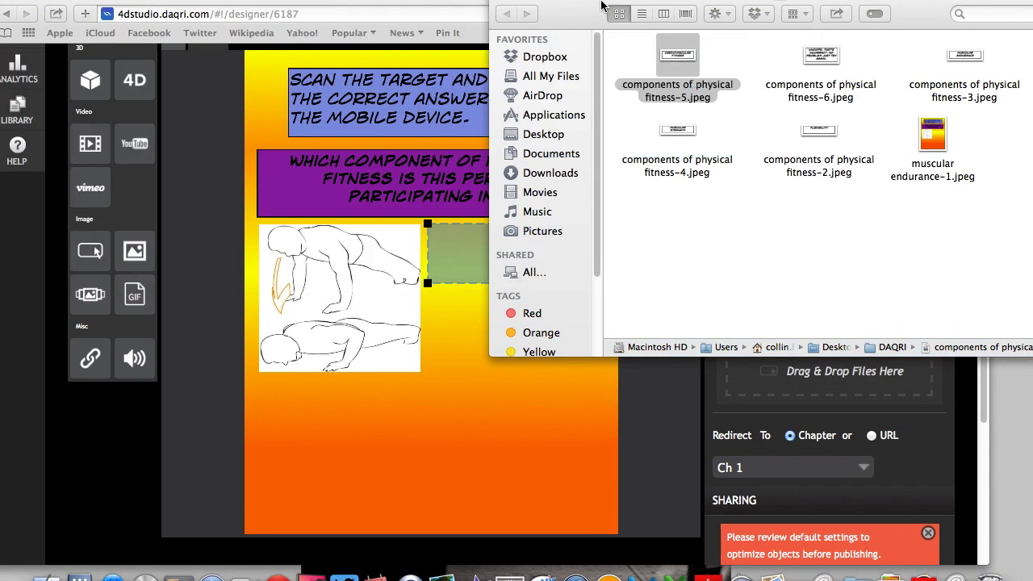
# Step: Upload components of physical fitness-5.jpeg as the CE button's image and close Finder
pyautogui.moveTo(670, 57); pyautogui.dragTo(797, 380)
pyautogui.click(502, 1)
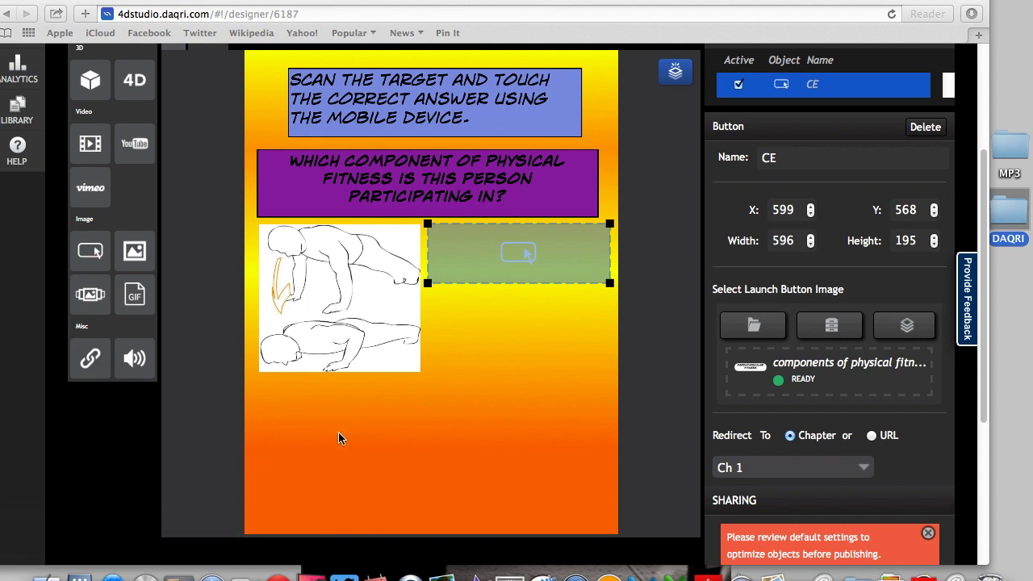
pyautogui.scroll(-1, 338, 438)
# Step: Add a second chapter, then return to chapter 1
pyautogui.scroll(3, 338, 438)
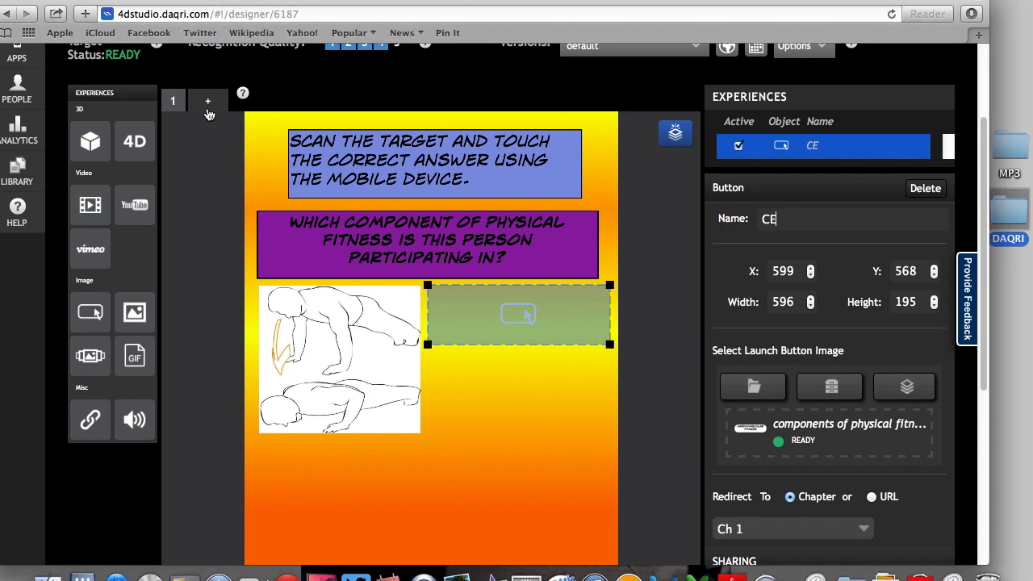
pyautogui.click(208, 106)
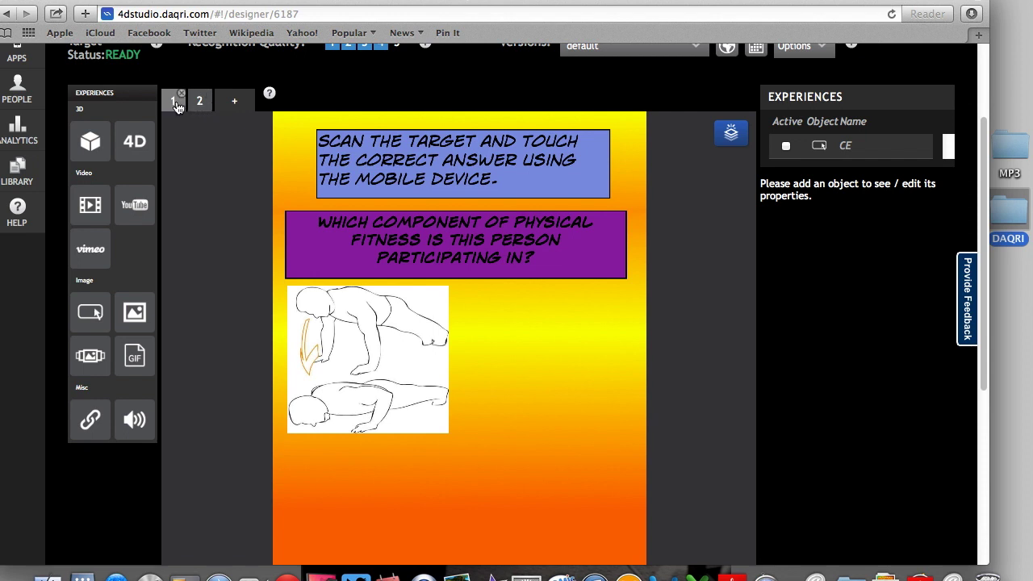
pyautogui.click(175, 103)
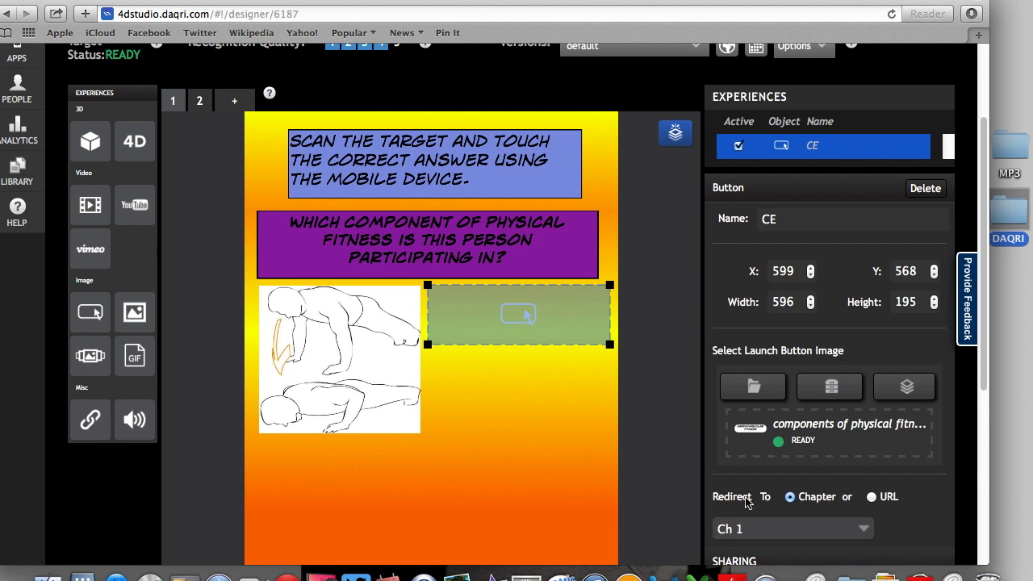
# Step: Make the CE button redirect to Ch 2, then place a new button on chapter 2
pyautogui.scroll(1, 747, 502)
pyautogui.scroll(-3, 746, 502)
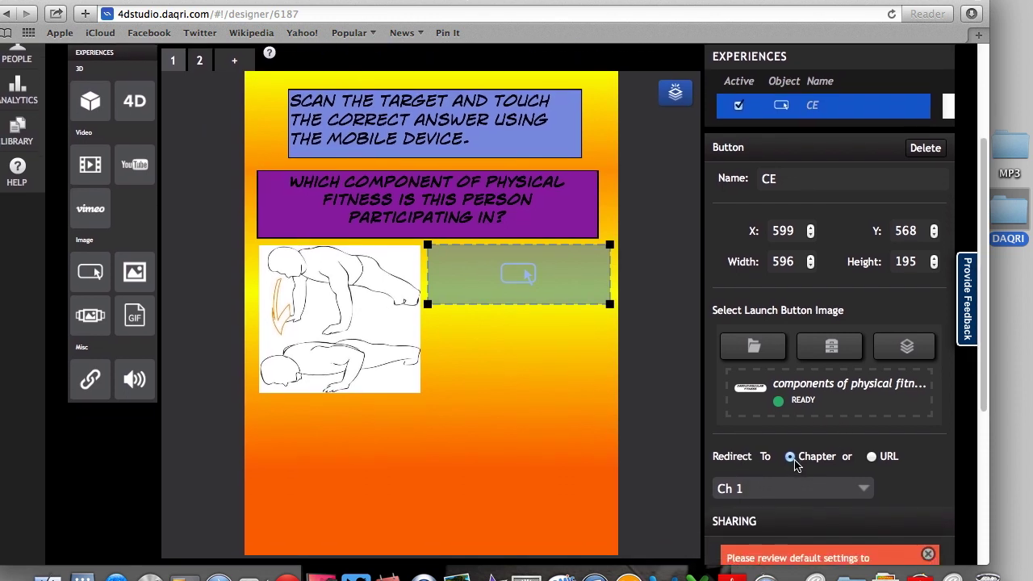
pyautogui.click(843, 494)
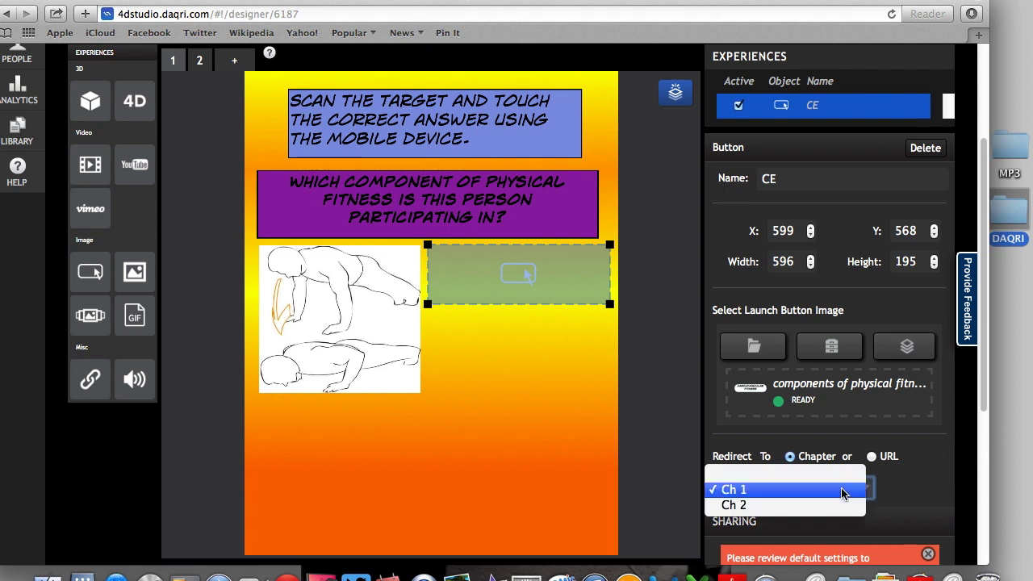
pyautogui.click(789, 505)
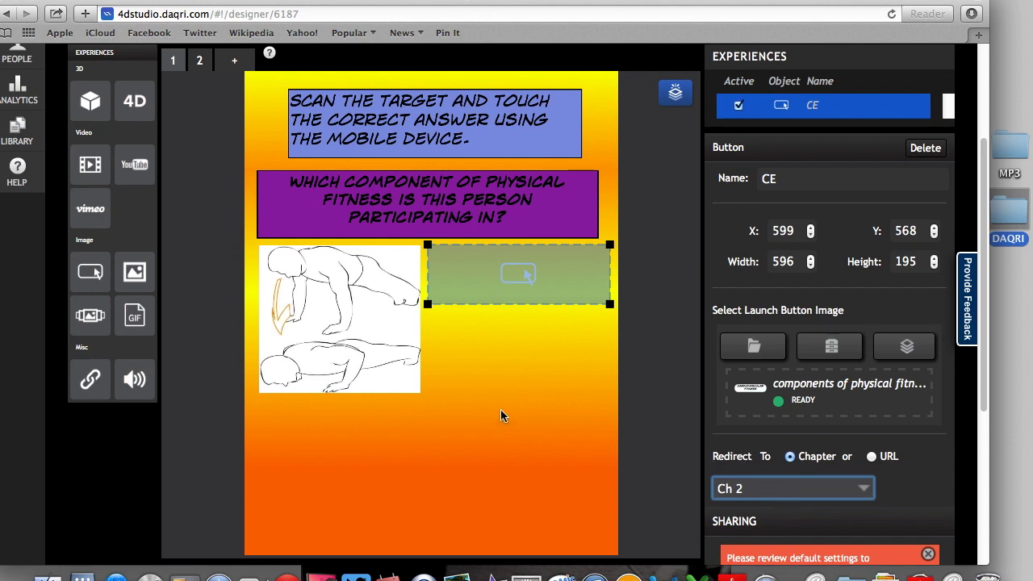
pyautogui.click(202, 65)
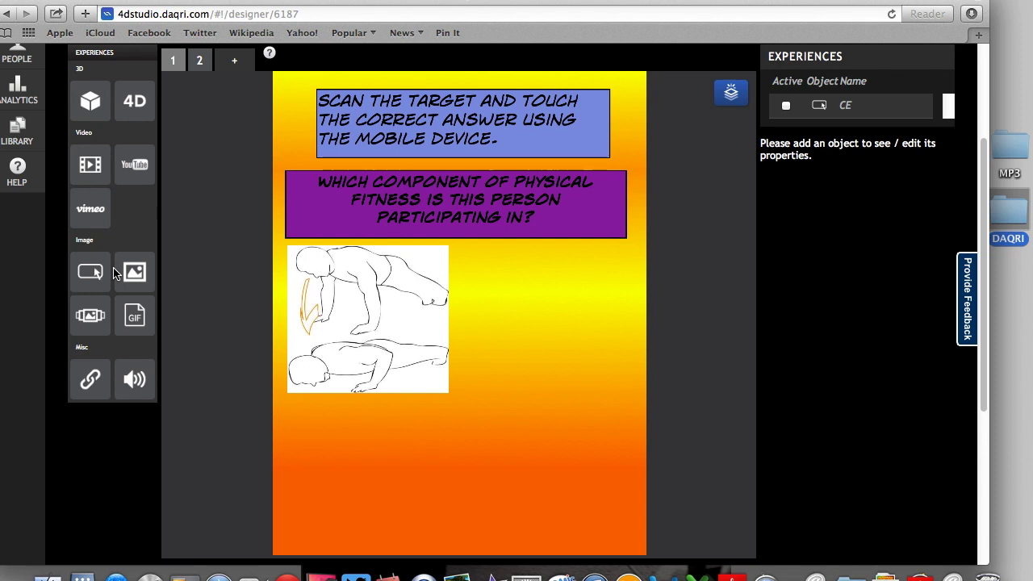
pyautogui.moveTo(99, 279); pyautogui.dragTo(313, 246)
# Step: Enlarge button 1 over the lower poster area and open the DAQRI image folder
pyautogui.moveTo(344, 304); pyautogui.dragTo(584, 455)
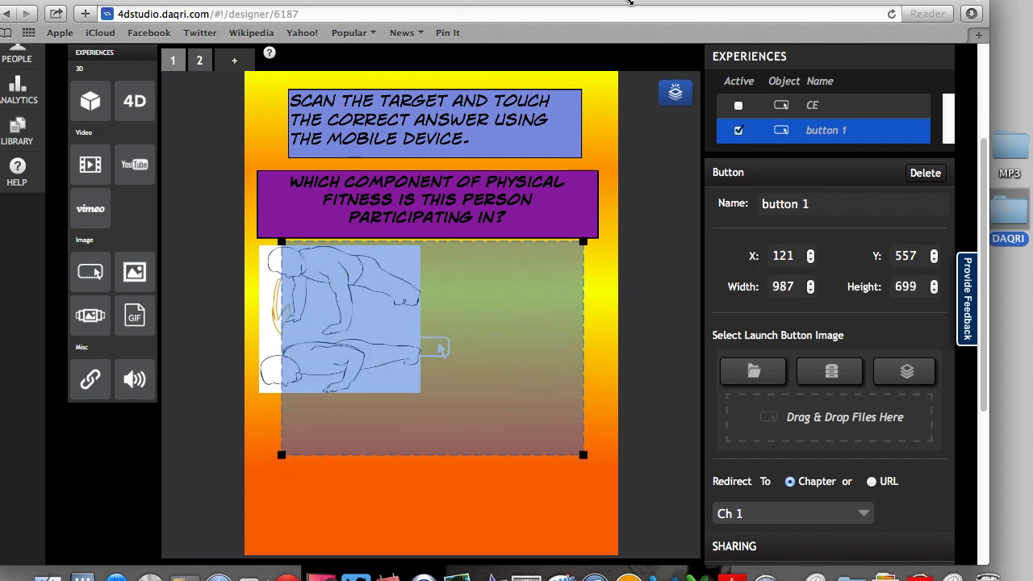
pyautogui.moveTo(631, 3); pyautogui.dragTo(605, 3)
pyautogui.click(1013, 214)
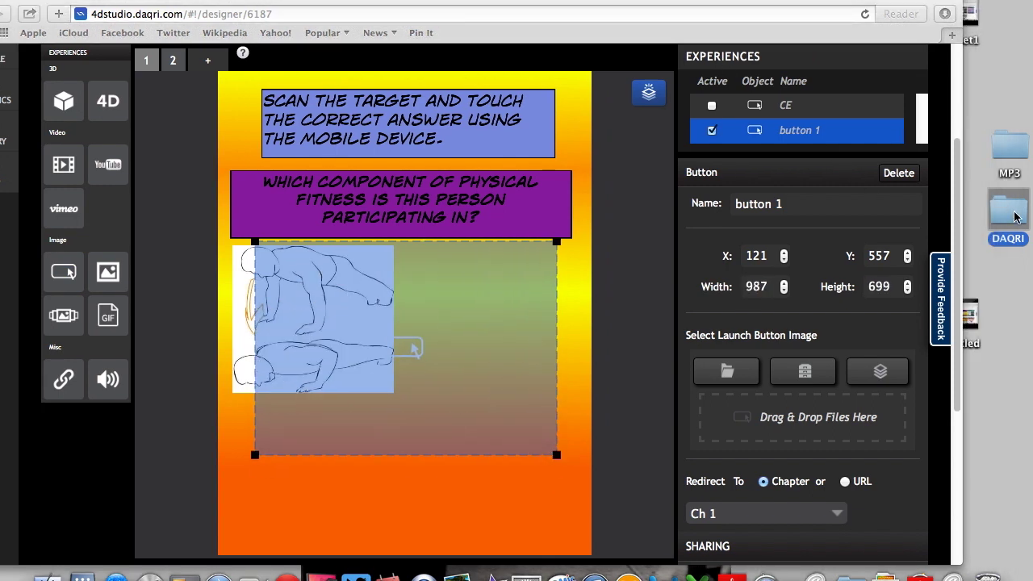
pyautogui.doubleClick(1015, 216)
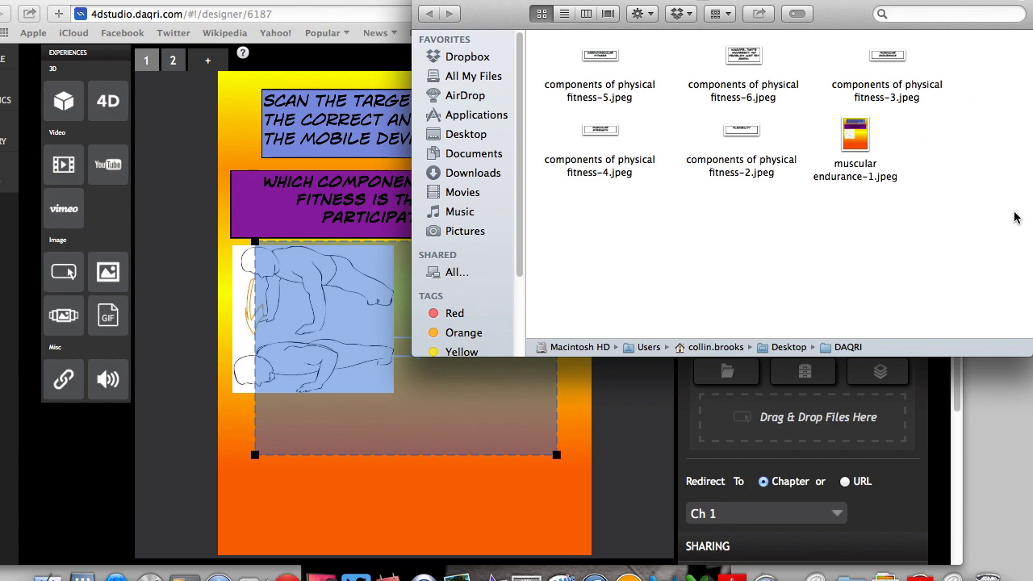
# Step: Upload components of physical fitness-6.jpeg ('Whoops, that's incorrect') as button 1's image, then close Finder
pyautogui.click(752, 57)
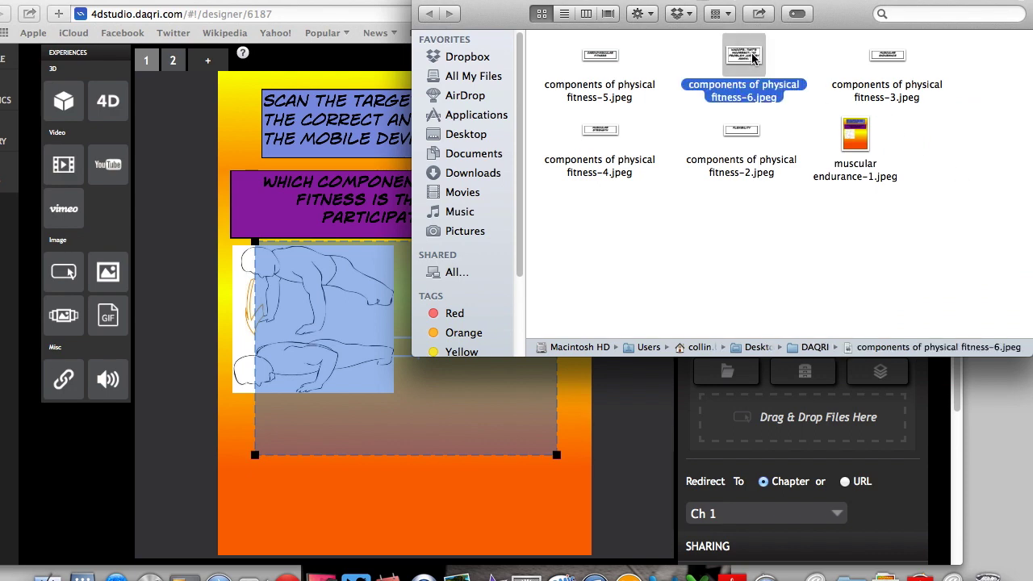
pyautogui.doubleClick(752, 57)
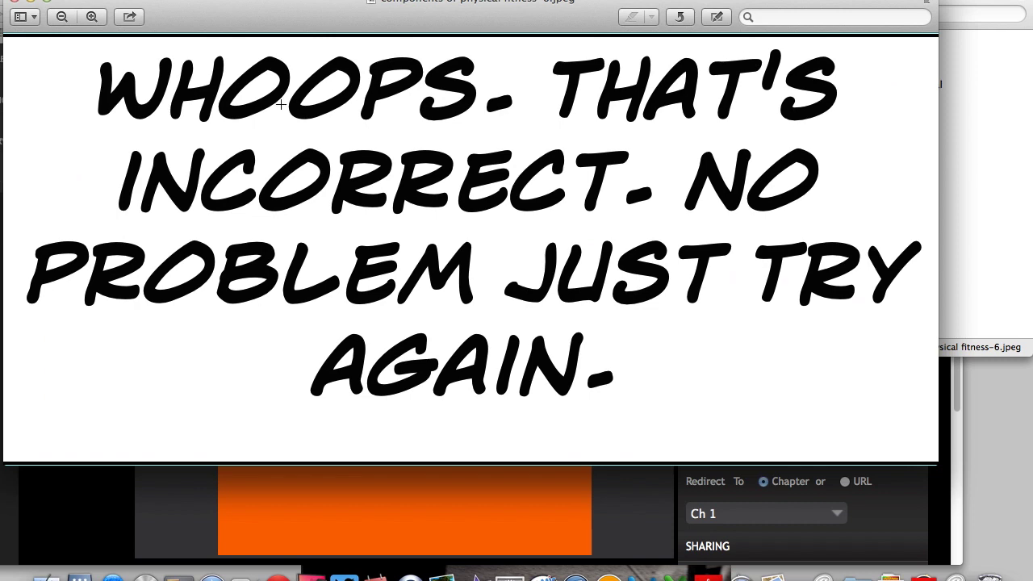
pyautogui.click(15, 4)
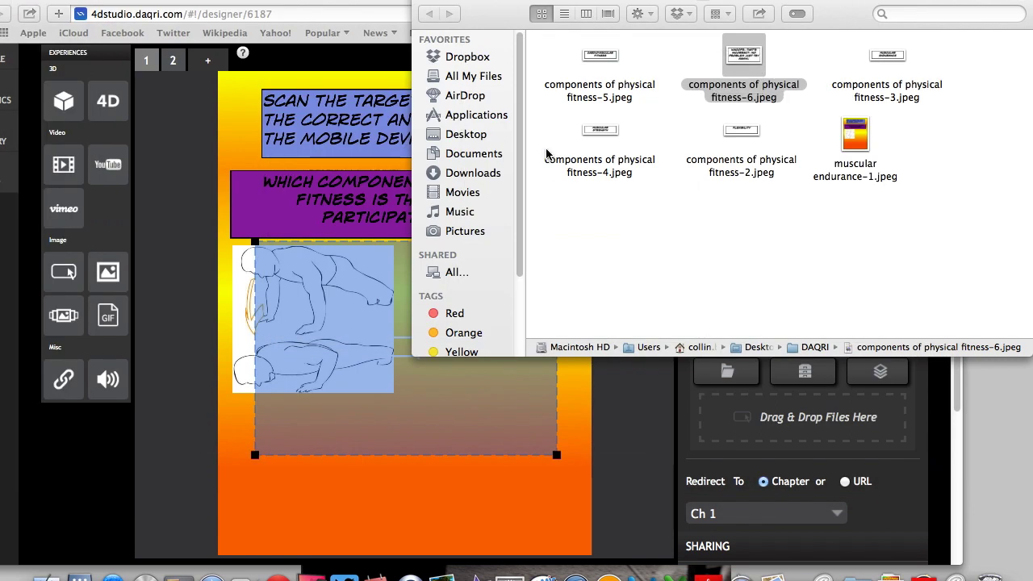
pyautogui.moveTo(735, 72); pyautogui.dragTo(746, 421)
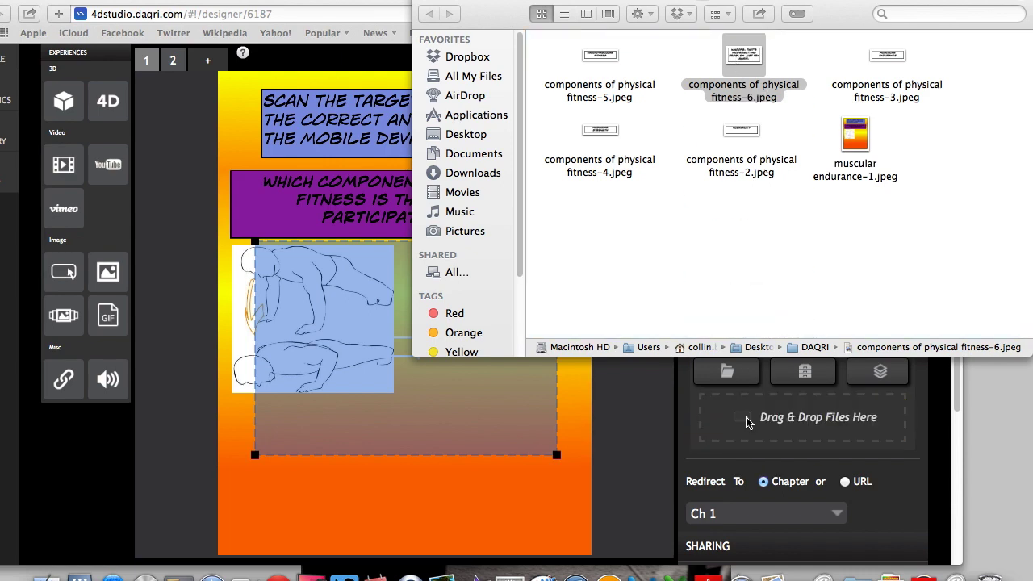
pyautogui.click(425, 3)
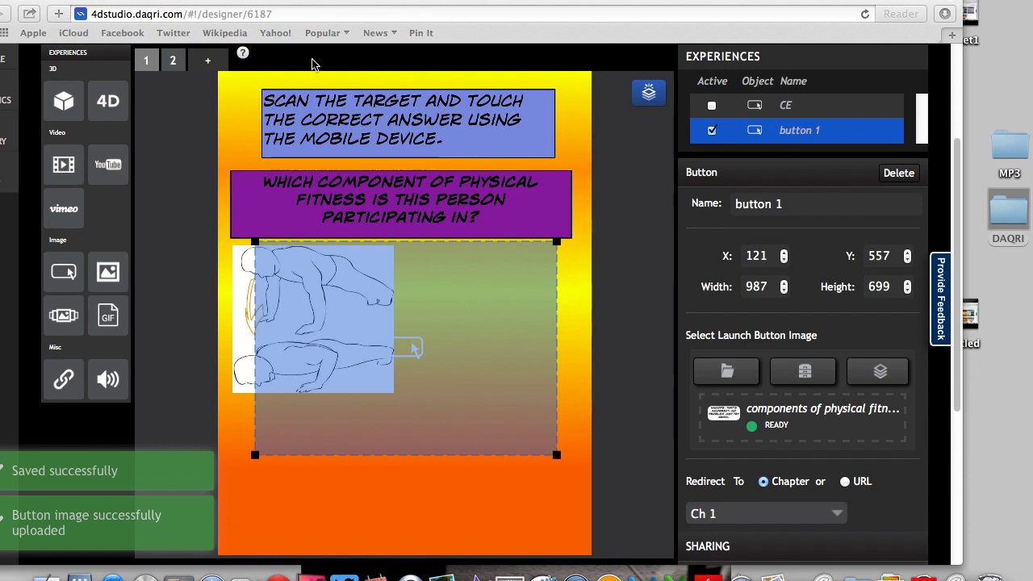
pyautogui.moveTo(351, 3); pyautogui.dragTo(396, 3)
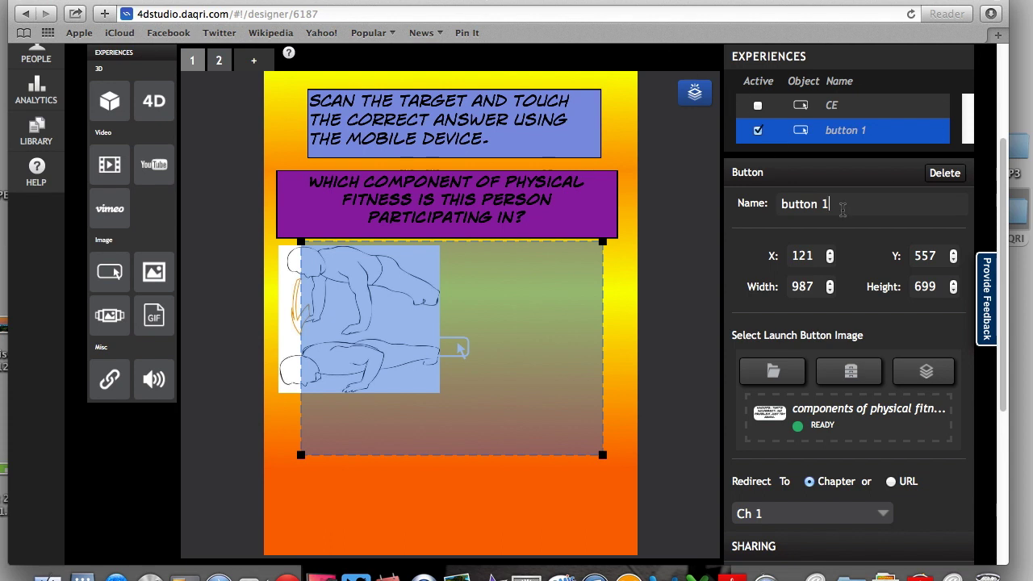
# Step: Rename button 1 to Whoops, save the project, and publish it
pyautogui.moveTo(843, 208); pyautogui.dragTo(724, 189)
pyautogui.write('Whoops')
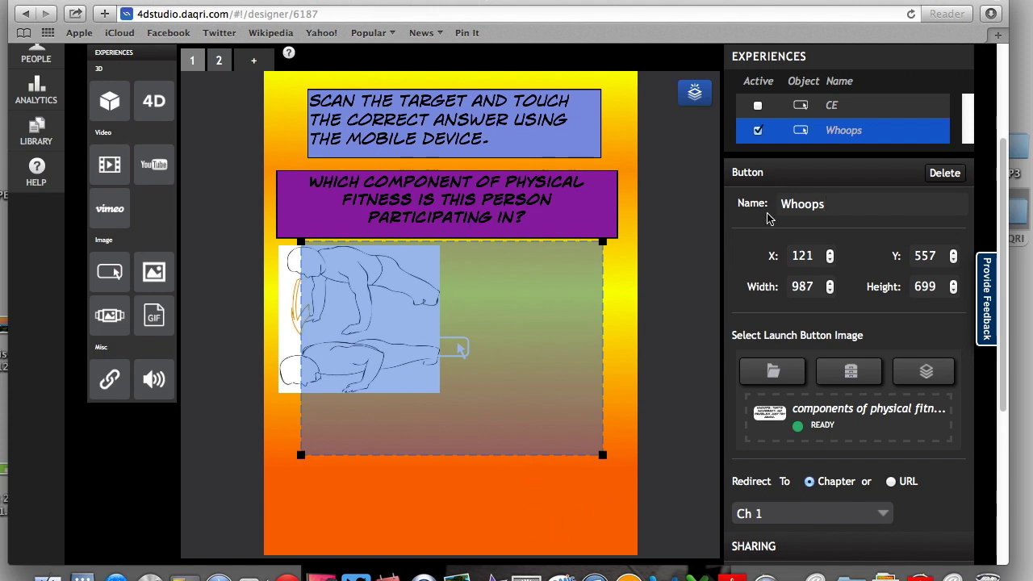
pyautogui.scroll(3, 768, 218)
pyautogui.scroll(2, 768, 218)
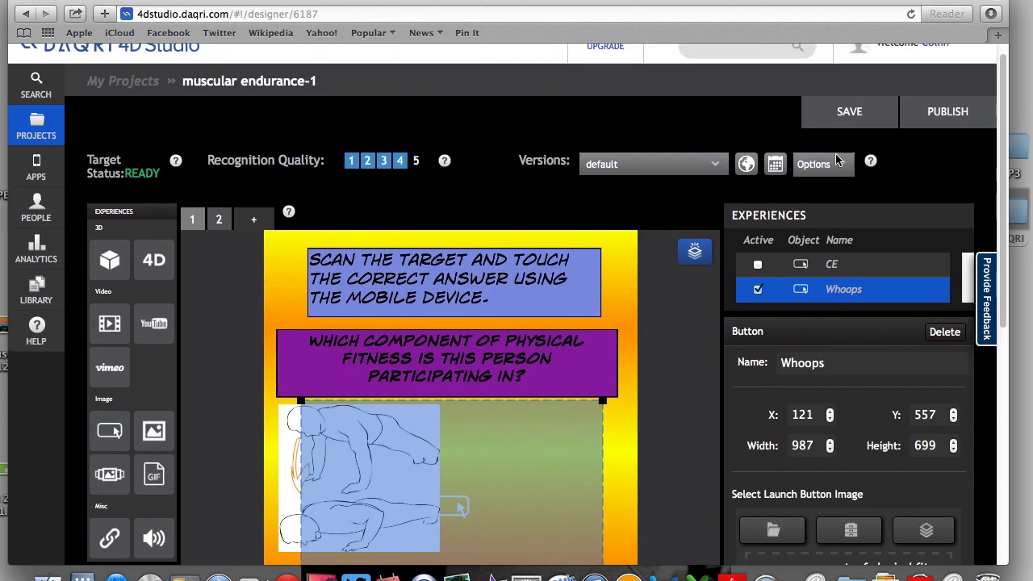
pyautogui.click(865, 121)
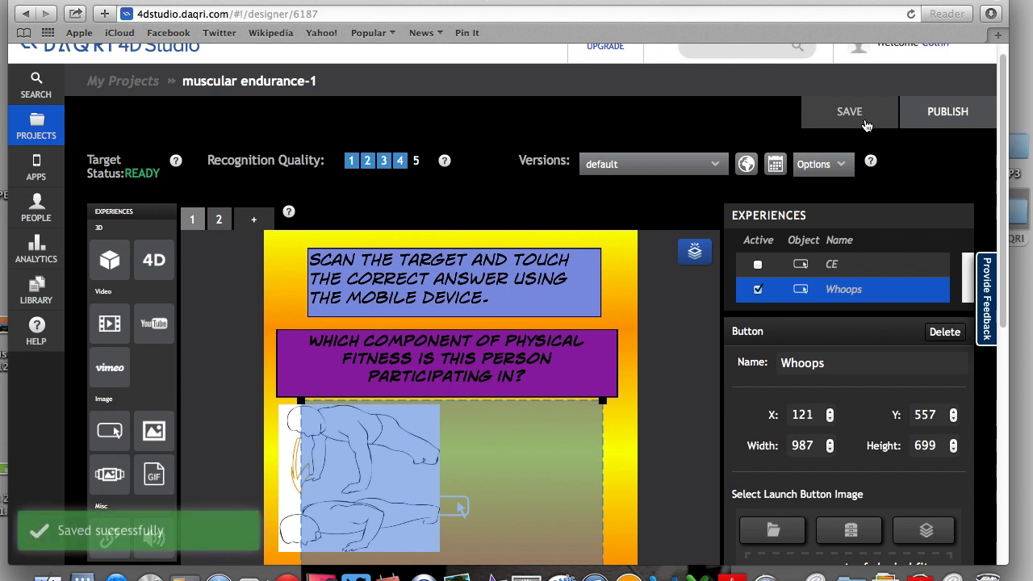
pyautogui.click(947, 127)
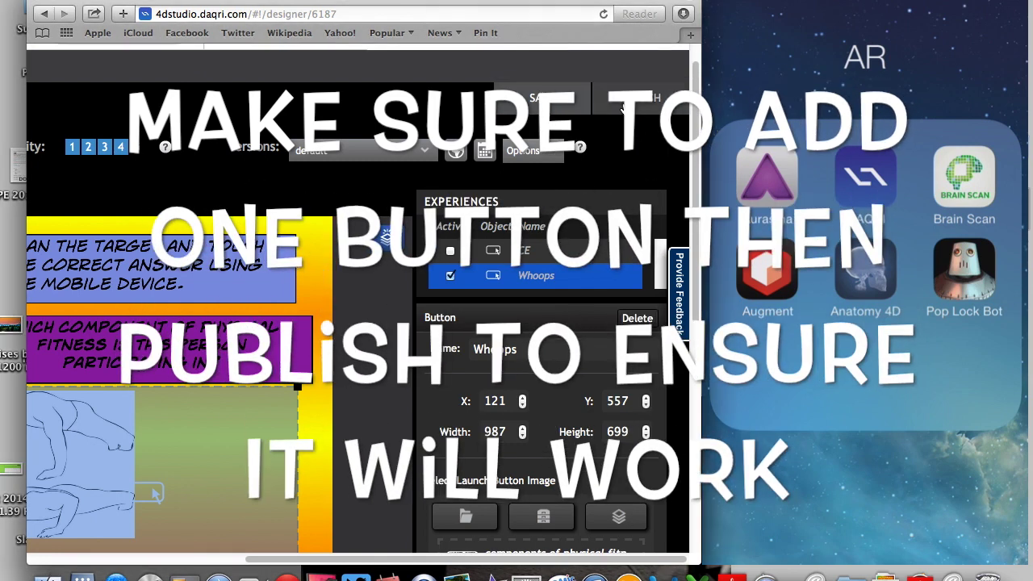
# Step: Add chapter 3 to the poster from the + tab at the left of the chapter bar
pyautogui.hscroll(-5, 376, 203)
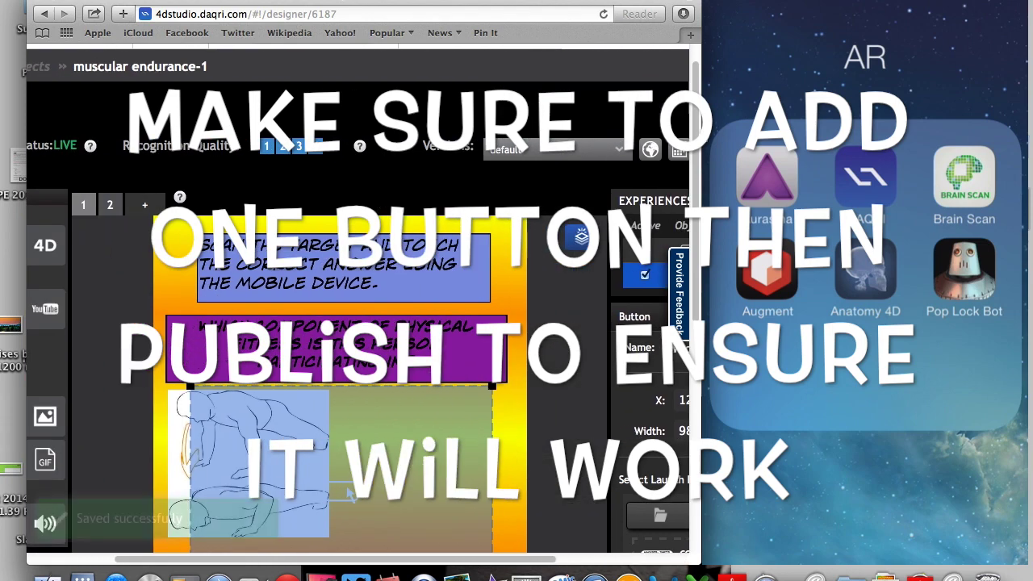
pyautogui.hscroll(5, 560, 201)
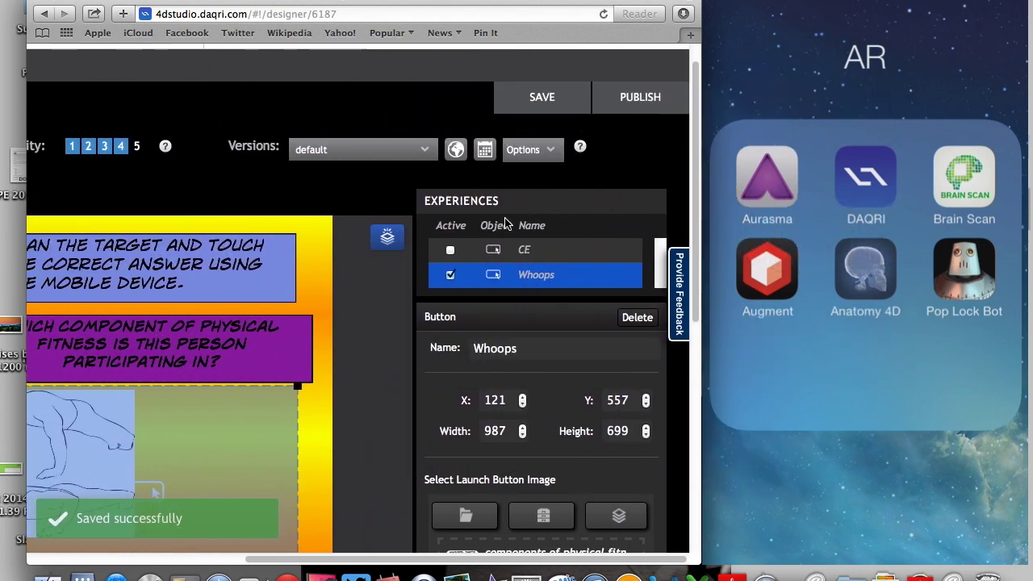
pyautogui.hscroll(-5, 165, 179)
pyautogui.hscroll(-3, 164, 179)
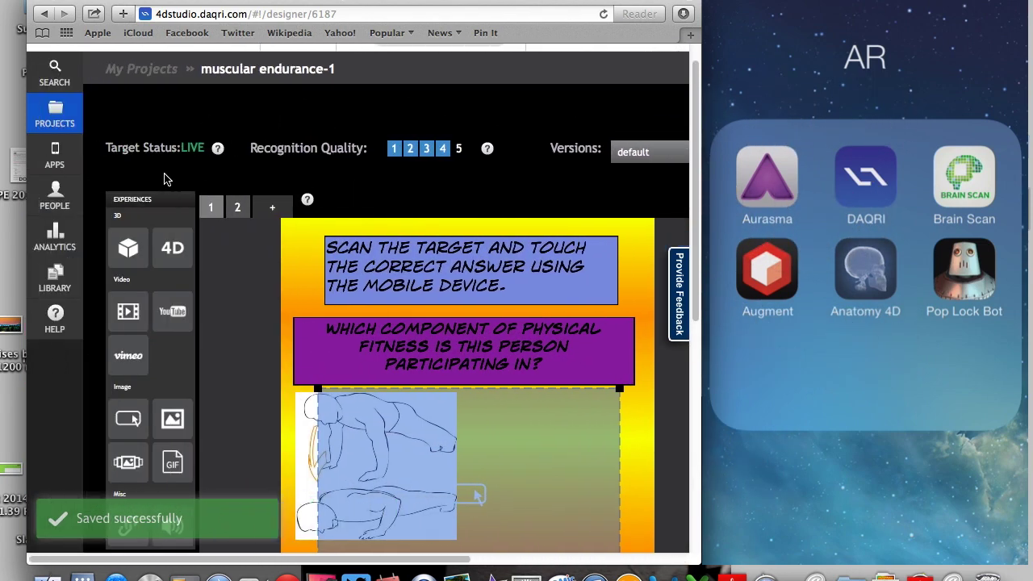
pyautogui.click(271, 210)
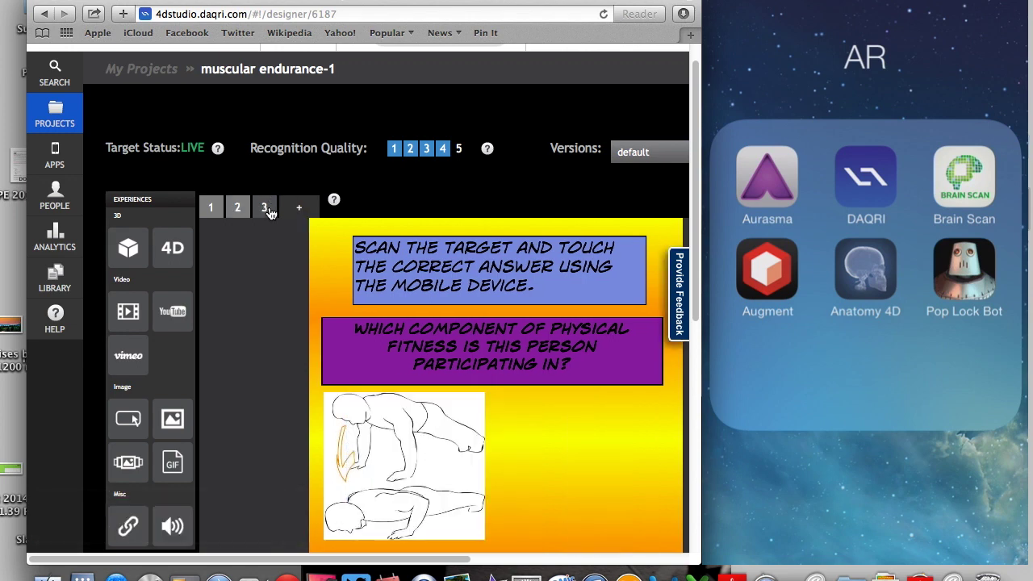
pyautogui.hscroll(3, 383, 216)
pyautogui.scroll(-5, 383, 215)
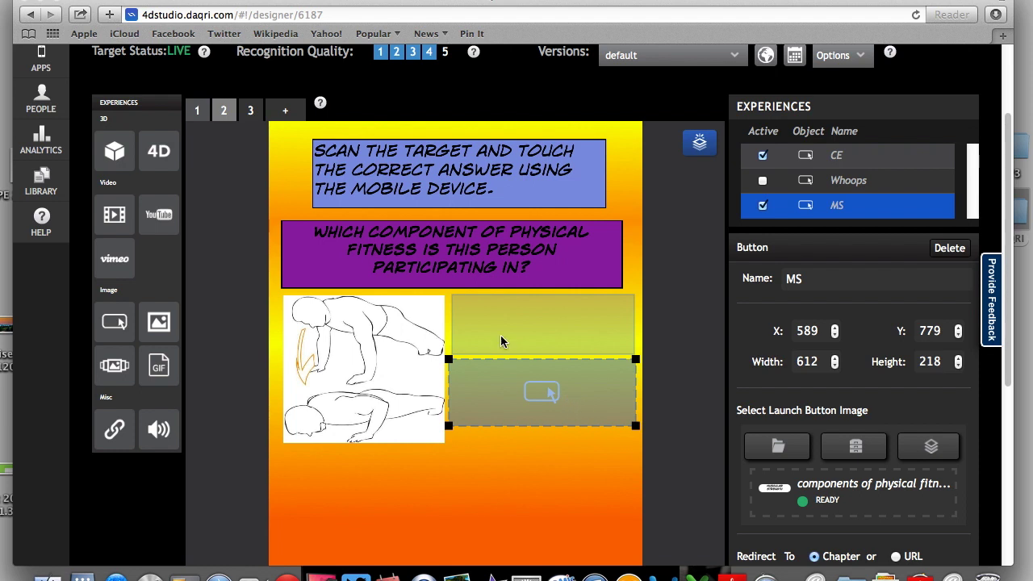
# Step: Switch to another chapter's empty page and make the Whoops button active there
pyautogui.click(251, 118)
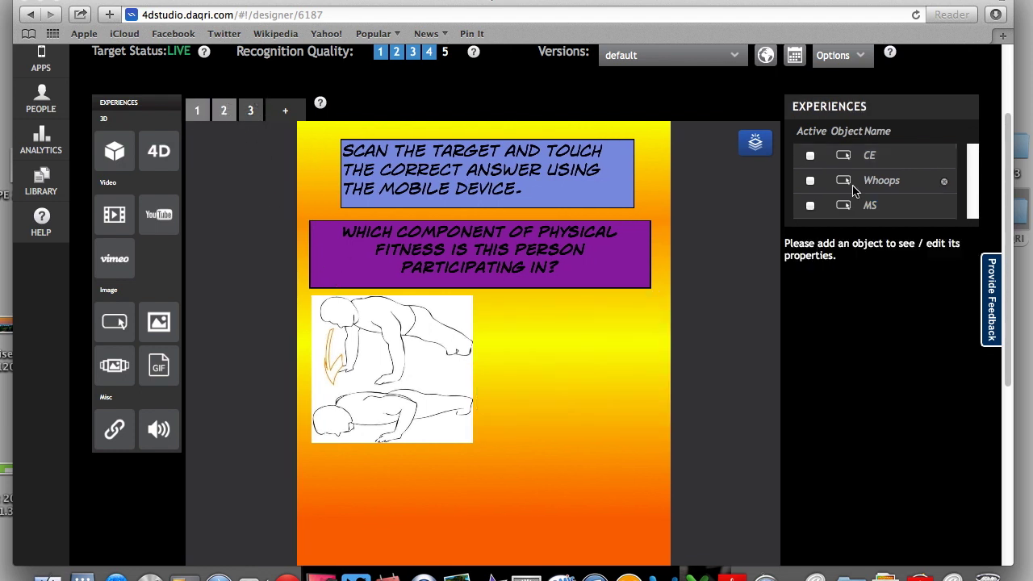
pyautogui.click(810, 182)
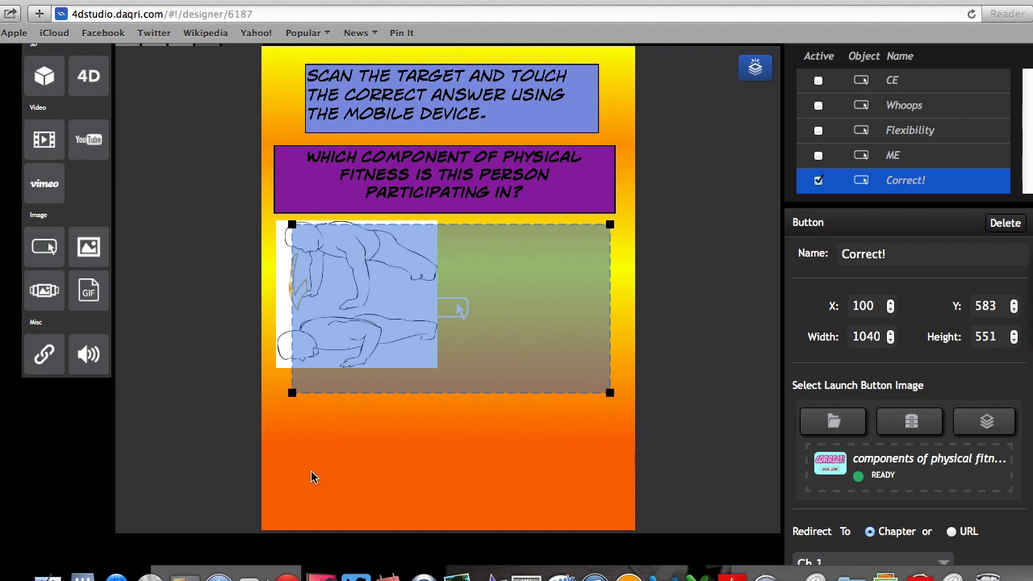
# Step: Add an audio object to the poster and open the MP3 sound folder beside it
pyautogui.moveTo(89, 354); pyautogui.dragTo(380, 454)
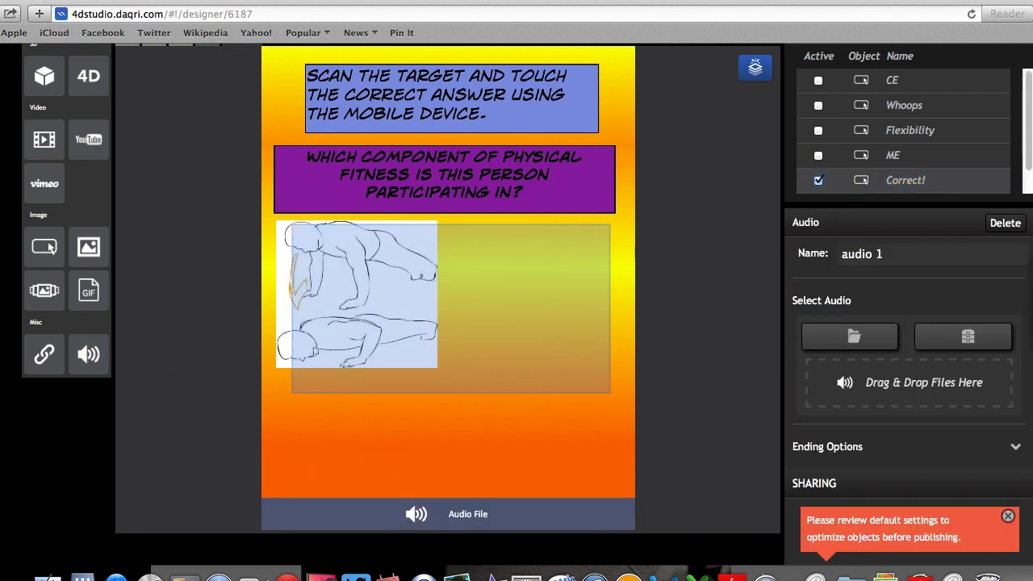
pyautogui.moveTo(764, 2); pyautogui.dragTo(618, 2)
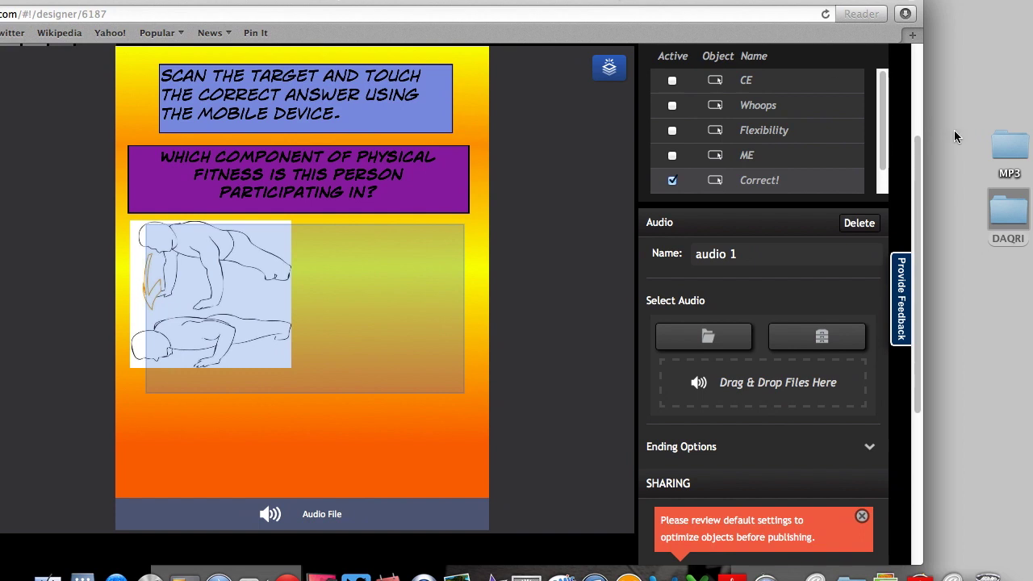
pyautogui.doubleClick(1010, 149)
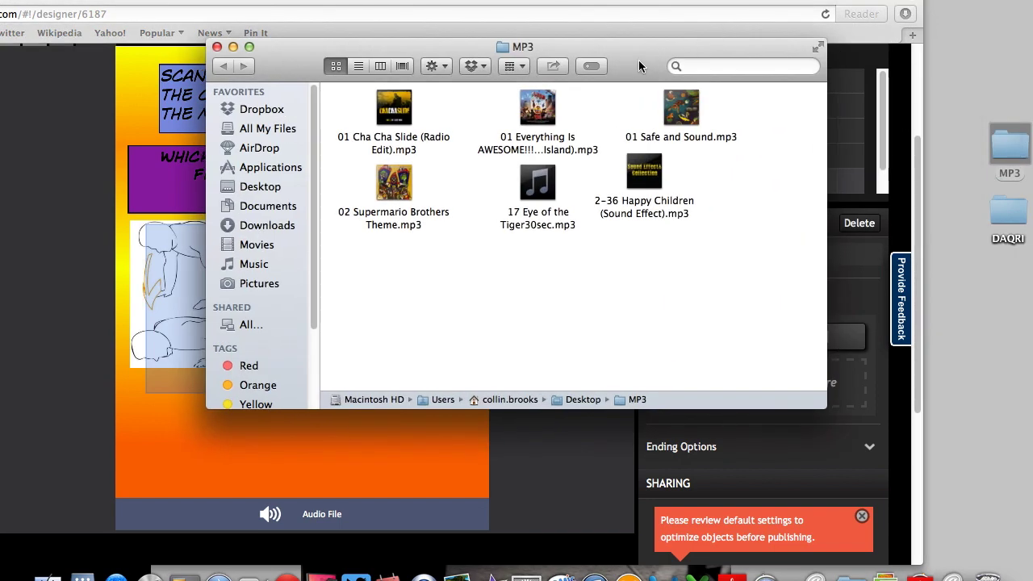
pyautogui.moveTo(639, 66); pyautogui.dragTo(933, 14)
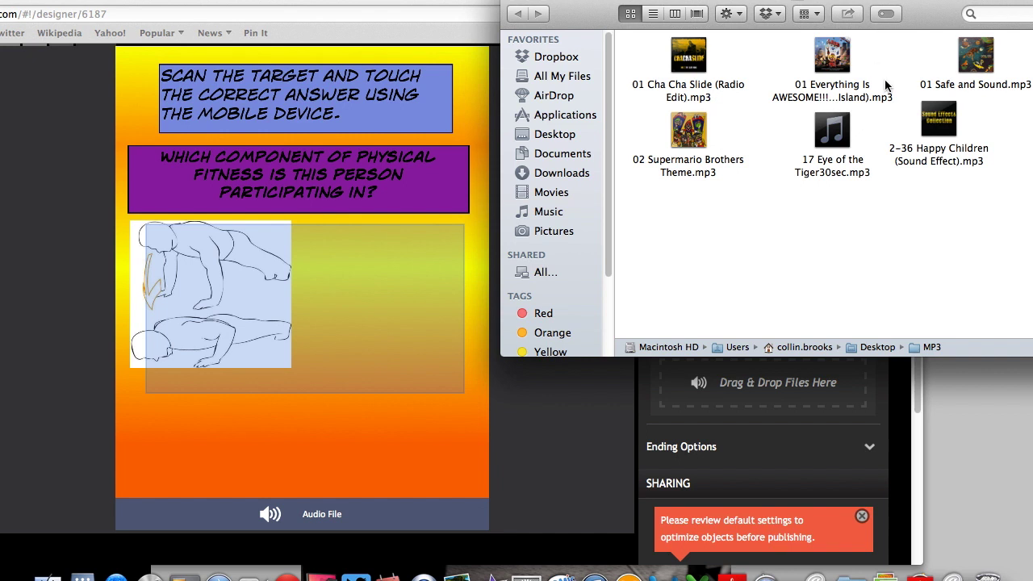
# Step: Upload '2-36 Happy Children (Sound Effect).mp3' as the audio clip and return to the designer
pyautogui.click(944, 127)
pyautogui.moveTo(942, 127); pyautogui.dragTo(790, 384)
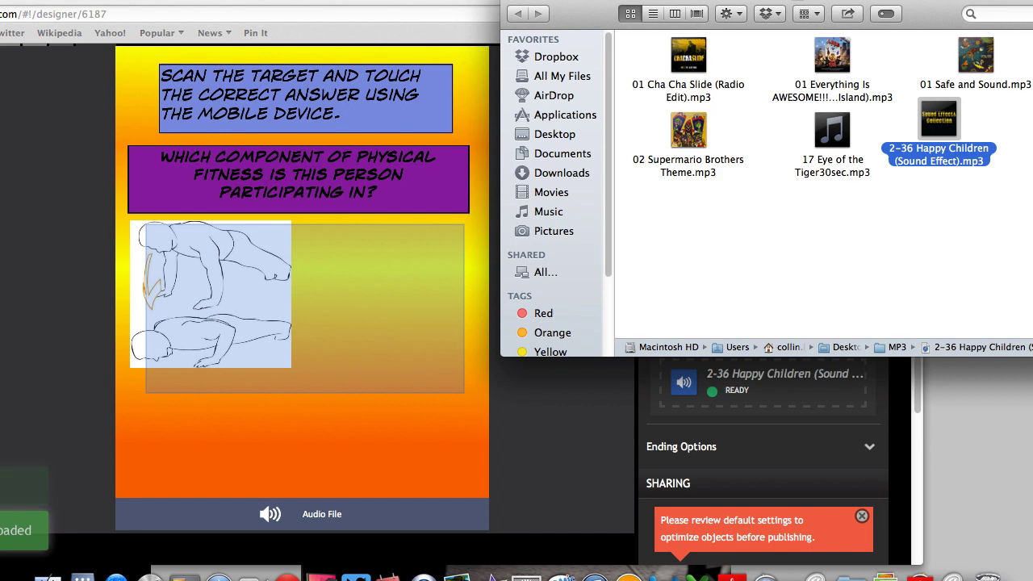
pyautogui.click(510, 2)
pyautogui.click(511, 1)
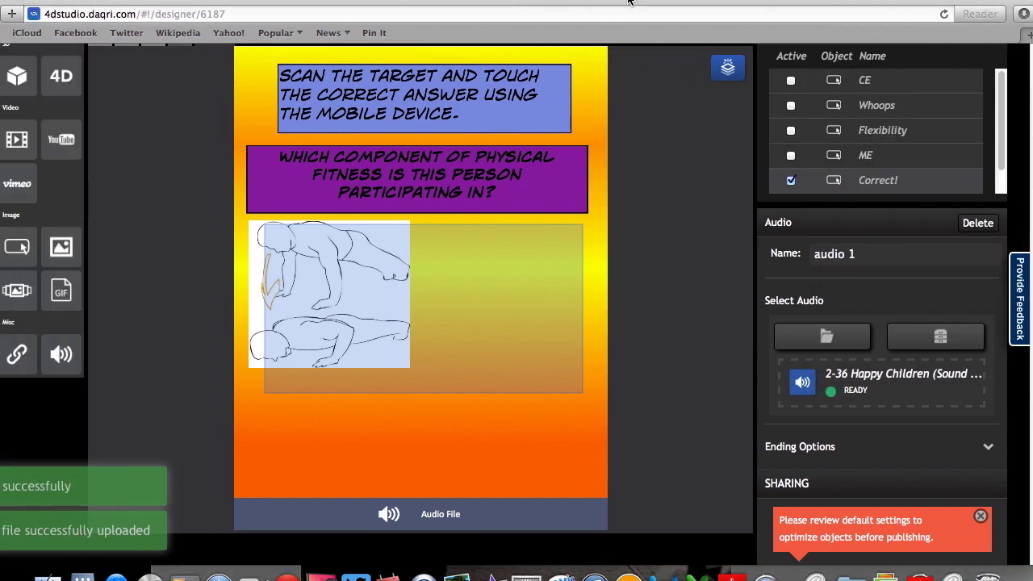
pyautogui.scroll(5, 746, 103)
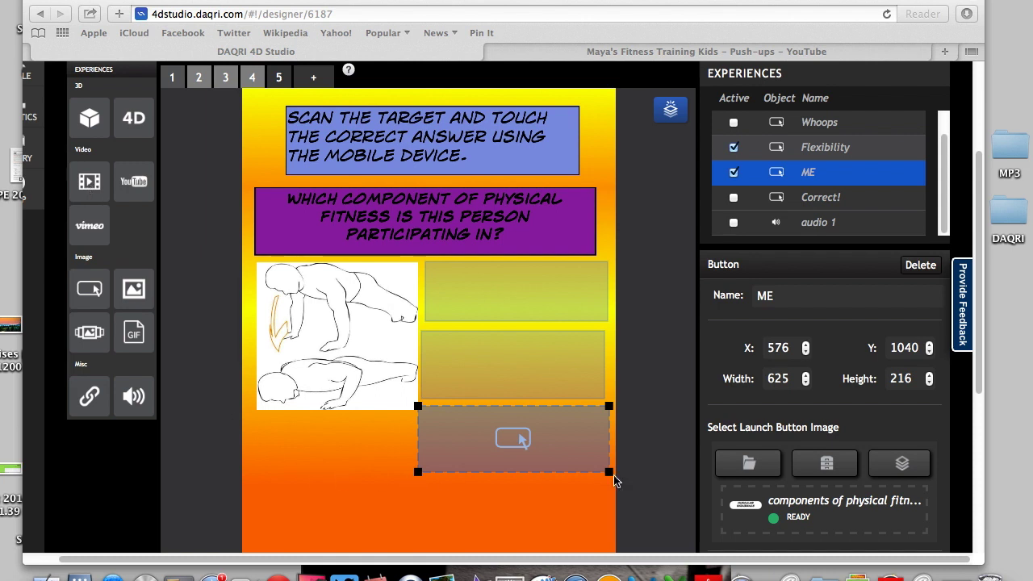
# Step: Scroll down the designer page
pyautogui.scroll(-3, 475, 387)
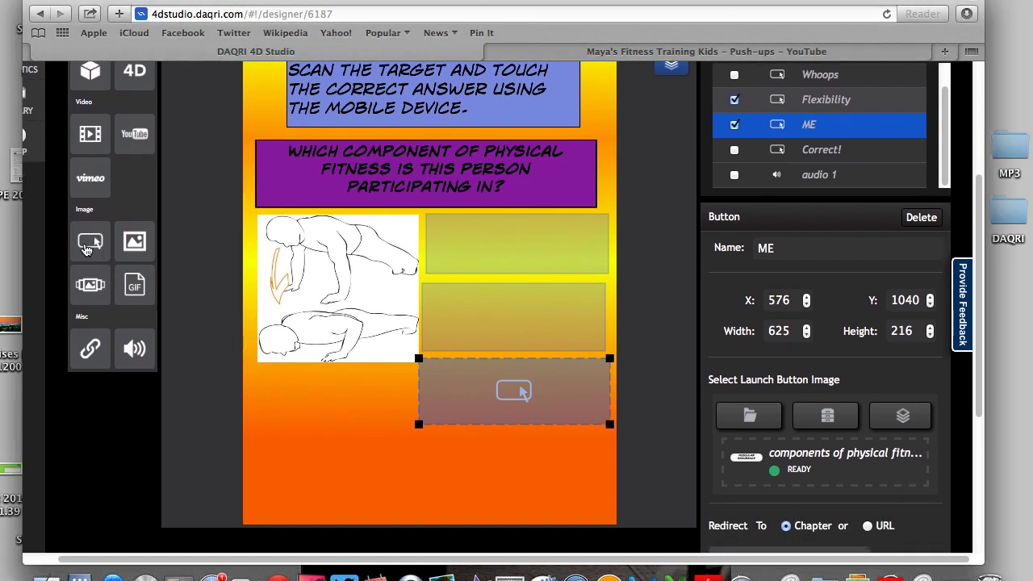
# Step: Add a 453×174 button below the push-up drawing using Blank 3-1.jpeg as its image
pyautogui.moveTo(86, 244); pyautogui.dragTo(258, 370)
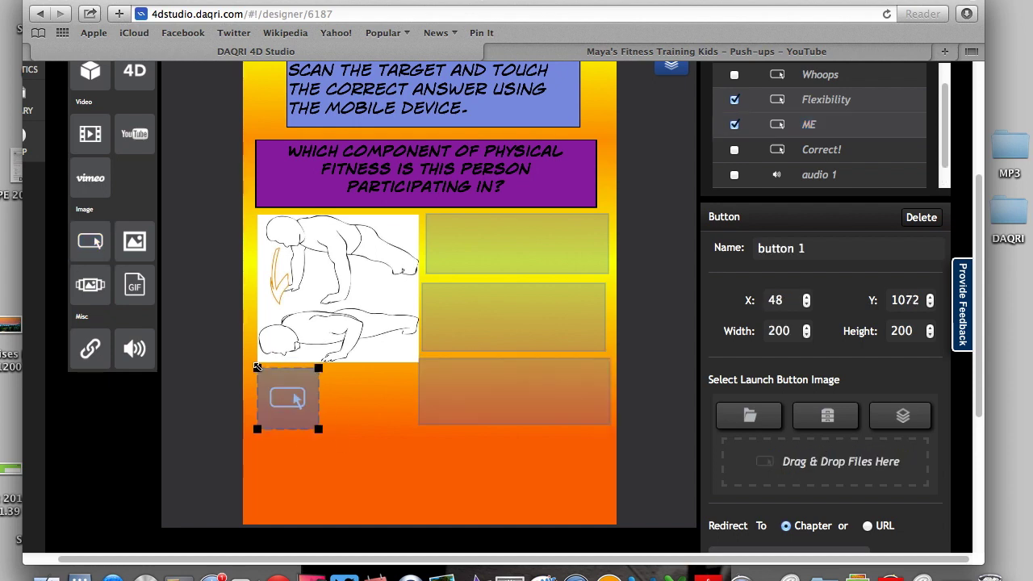
pyautogui.moveTo(318, 429); pyautogui.dragTo(397, 424)
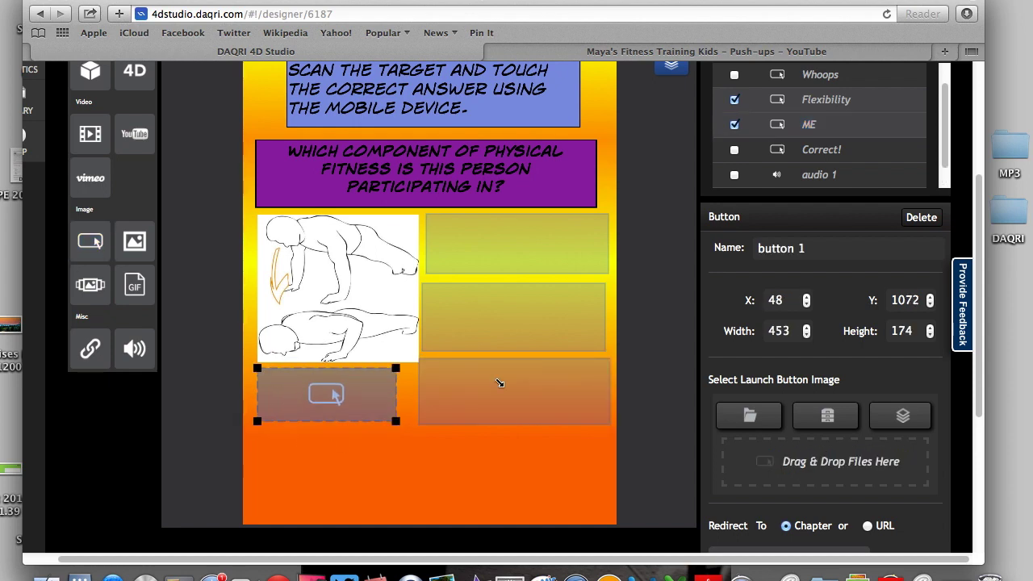
pyautogui.click(1009, 212)
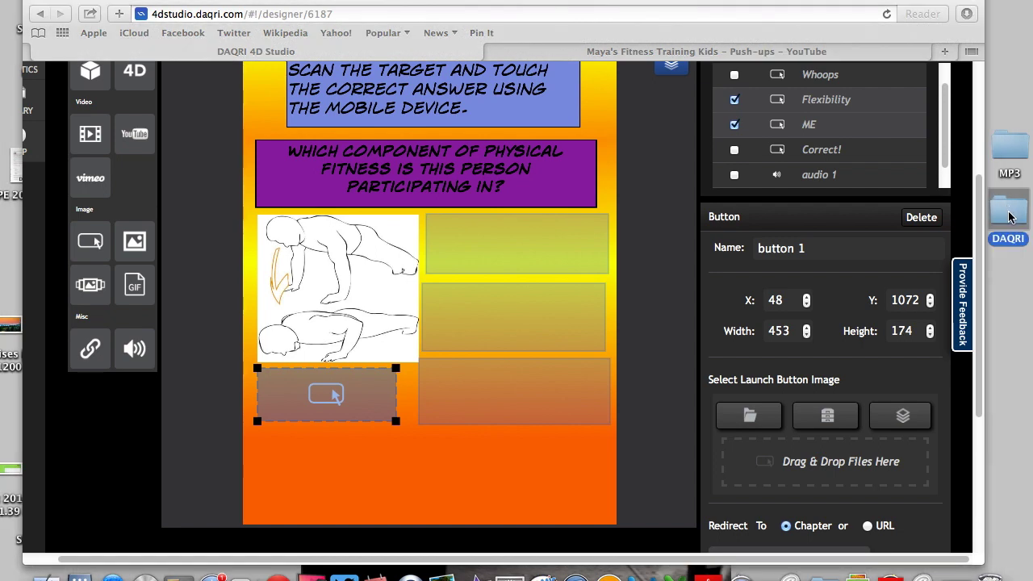
pyautogui.doubleClick(1010, 214)
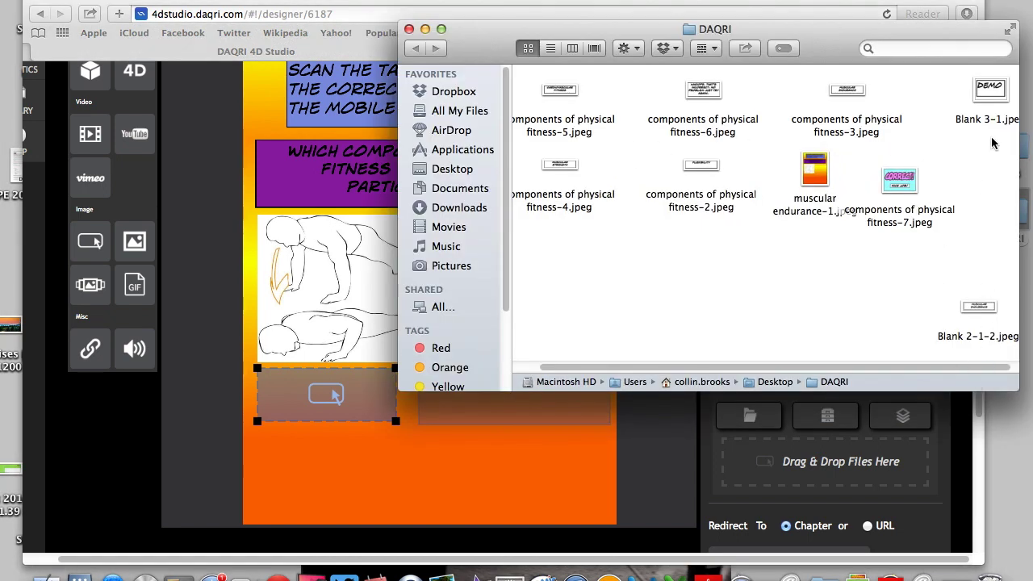
pyautogui.moveTo(989, 91); pyautogui.dragTo(829, 448)
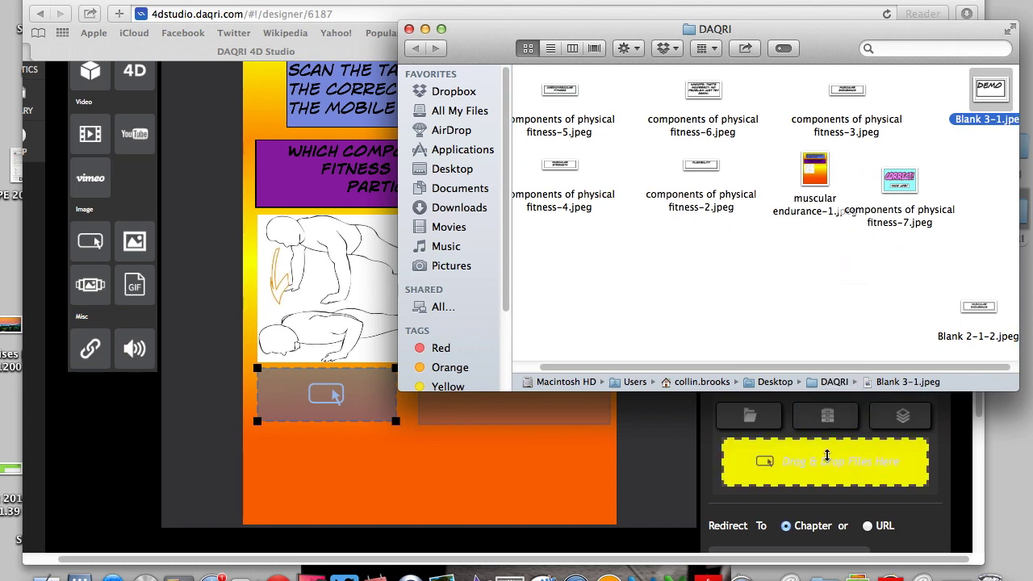
pyautogui.click(409, 29)
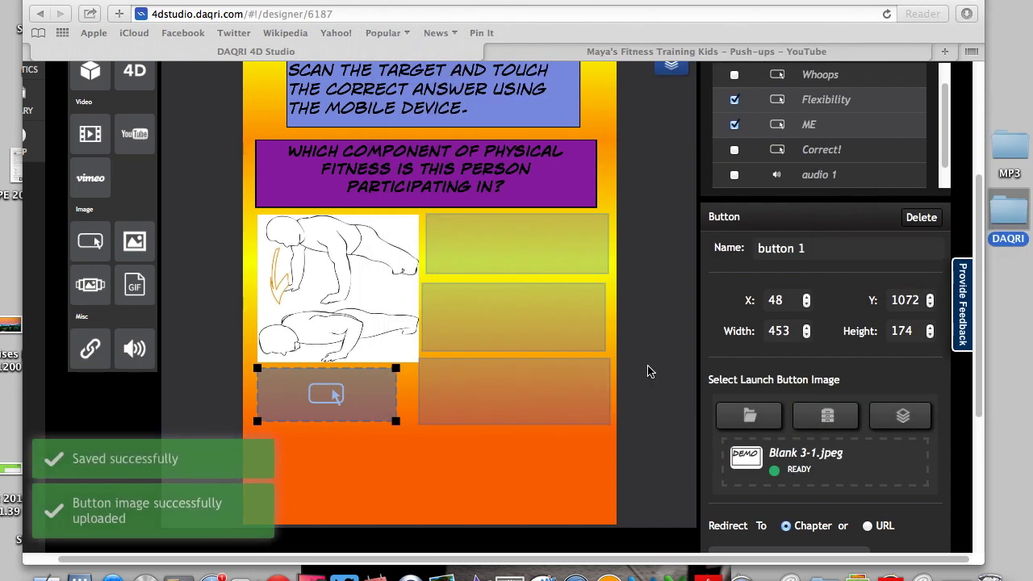
# Step: Check the empty chapter 5 page, then reselect the new button on the quiz page
pyautogui.scroll(4, 399, 290)
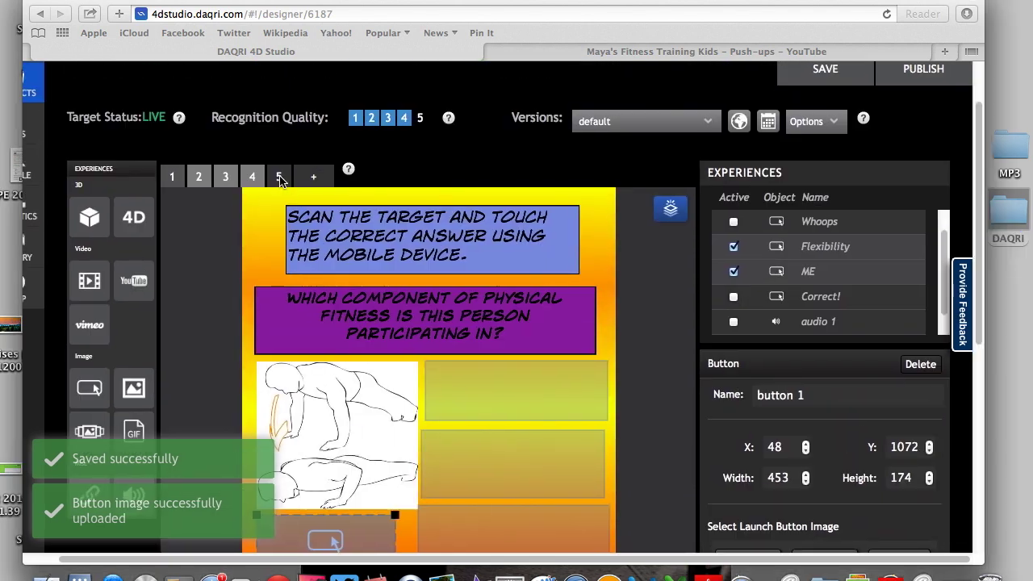
pyautogui.click(279, 176)
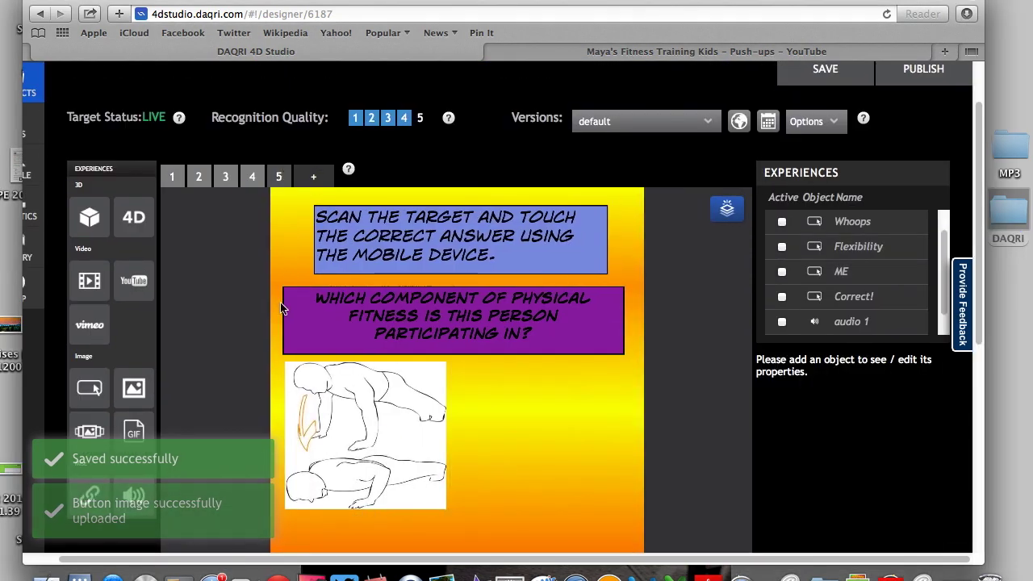
pyautogui.scroll(2, 283, 307)
pyautogui.scroll(-2, 283, 319)
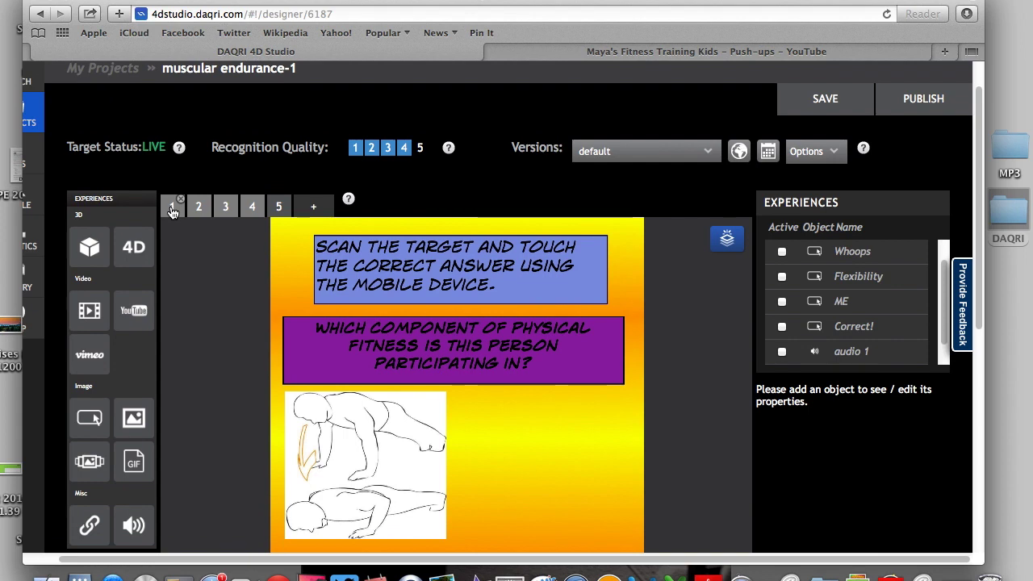
pyautogui.click(442, 390)
pyautogui.scroll(-7, 442, 390)
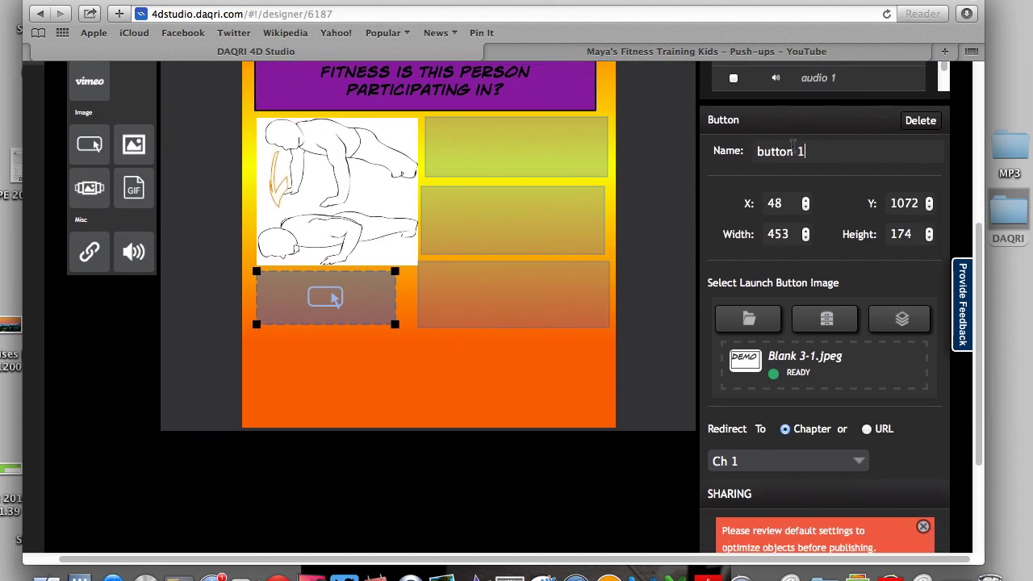
# Step: Rename the button to Demo and set it to redirect to Ch 5
pyautogui.click(808, 152)
pyautogui.press('BackSpace')
pyautogui.press('BackSpace')
pyautogui.press('BackSpace')
pyautogui.press('BackSpace')
pyautogui.press('BackSpace')
pyautogui.press('BackSpace')
pyautogui.press('BackSpace')
pyautogui.press('BackSpace')
pyautogui.write('Demo')
pyautogui.click(854, 461)
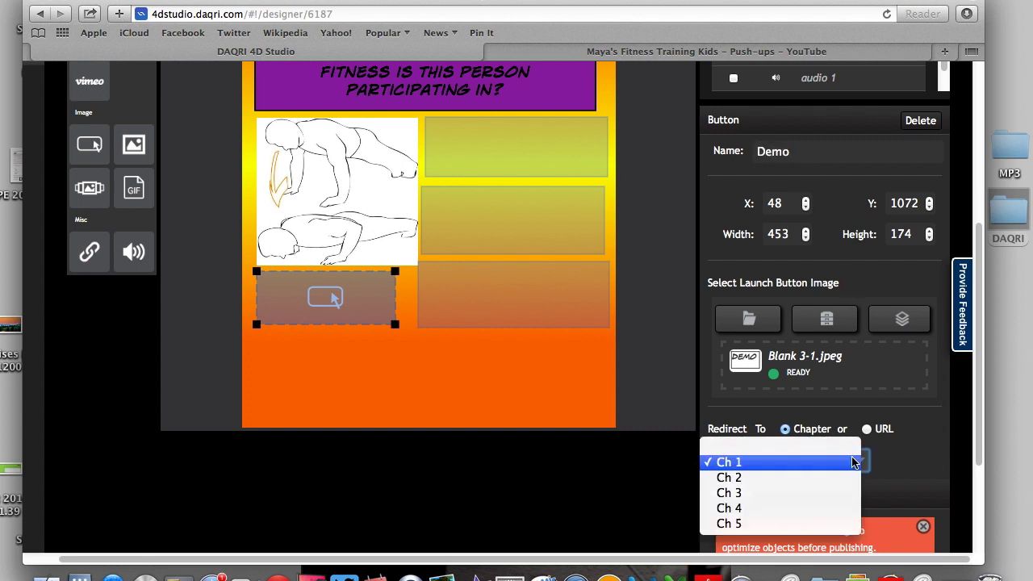
pyautogui.click(787, 525)
pyautogui.scroll(-1, 138, 253)
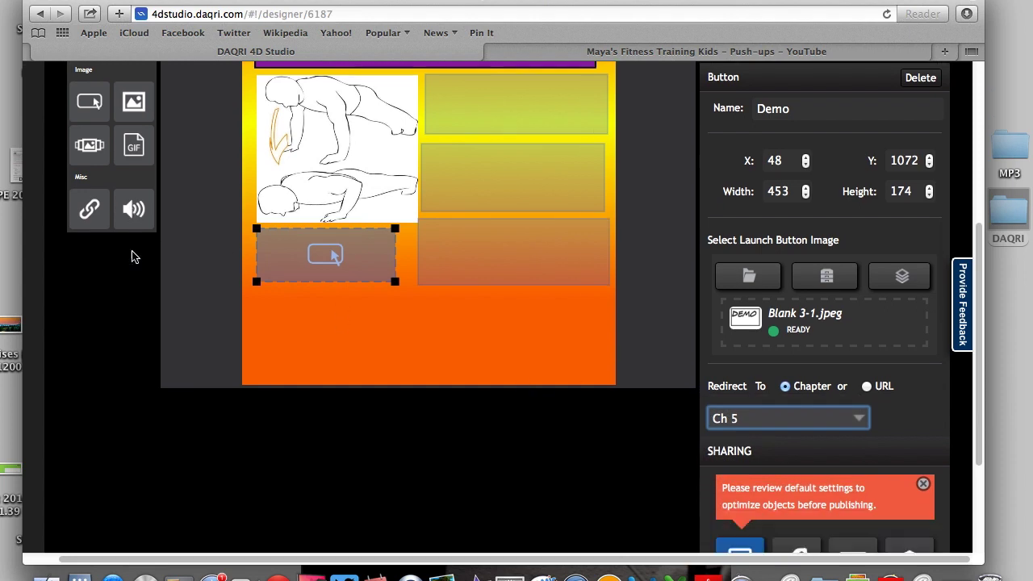
pyautogui.scroll(6, 133, 256)
pyautogui.scroll(2, 133, 256)
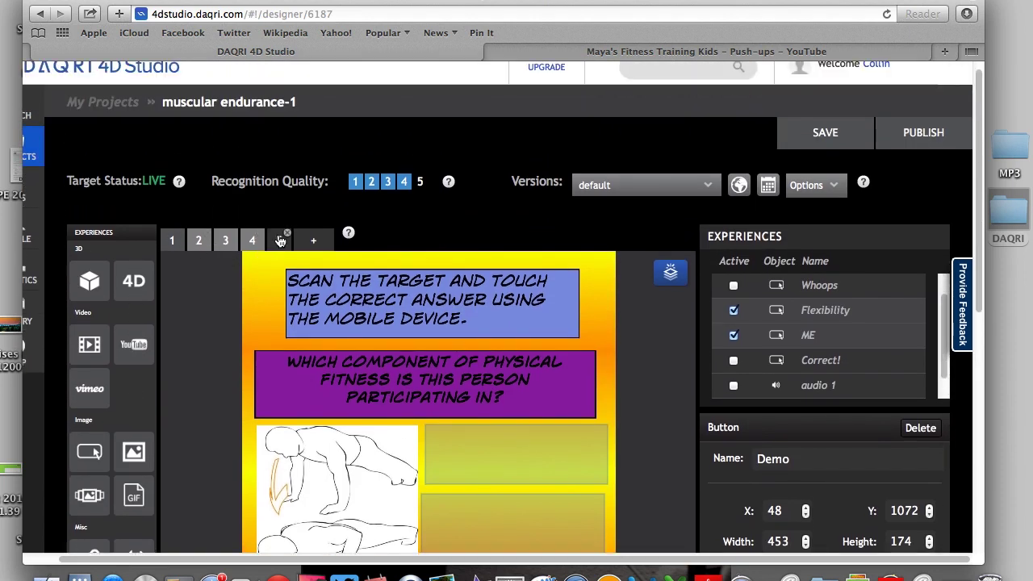
pyautogui.click(279, 240)
# Step: Add a YouTube video object to chapter 5 and copy the push-up video's URL
pyautogui.scroll(-5, 191, 304)
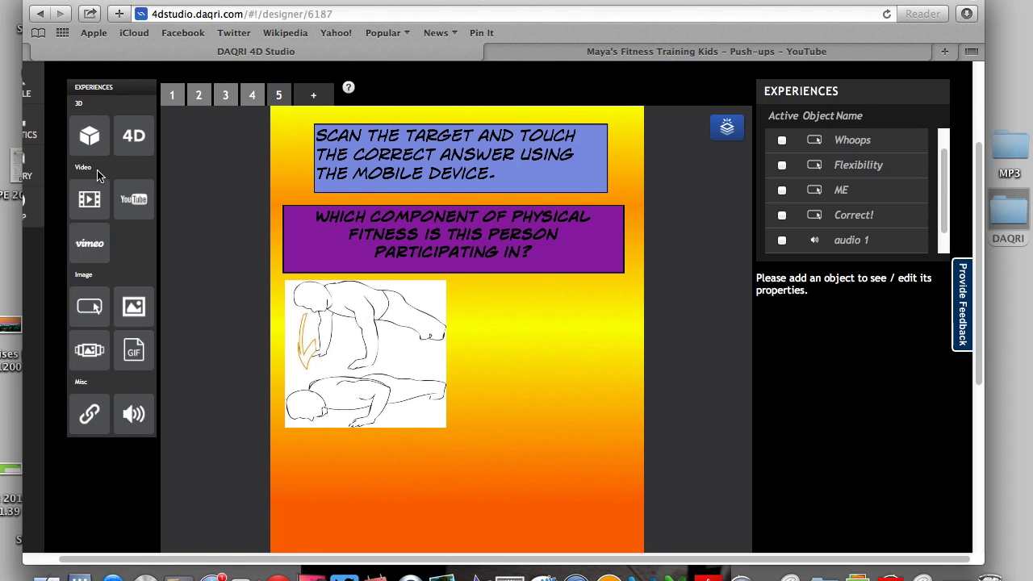
pyautogui.click(142, 210)
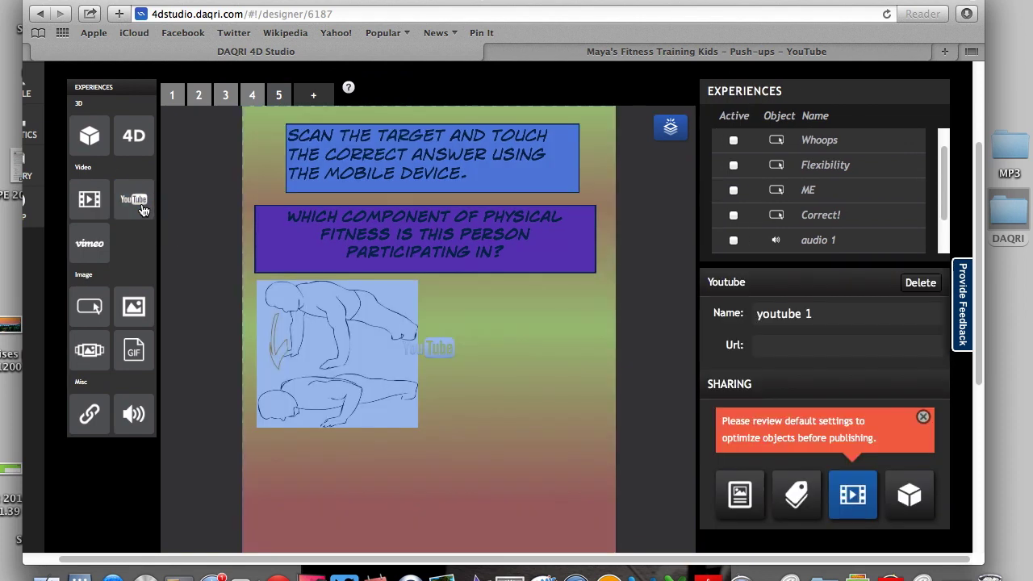
pyautogui.click(570, 55)
pyautogui.click(494, 14)
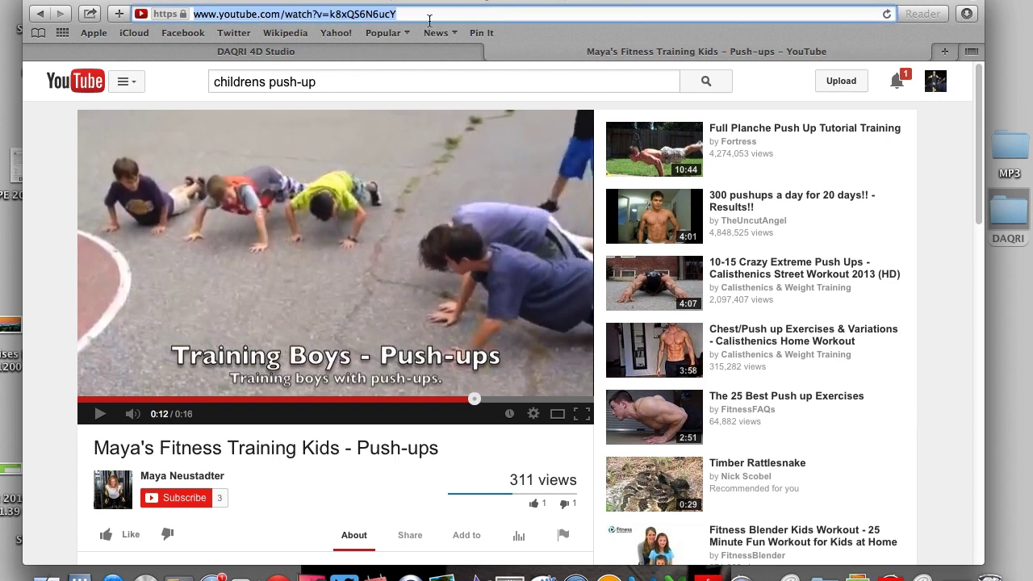
pyautogui.rightClick(119, 14)
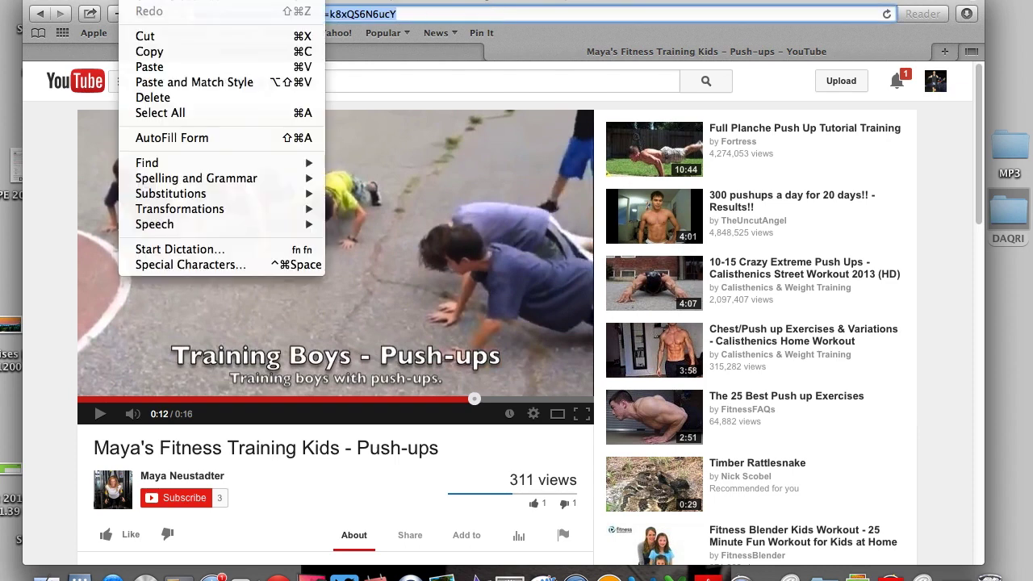
pyautogui.click(161, 53)
# Step: Name the video object Push-up and paste the push-up video URL into its Url field
pyautogui.click(306, 53)
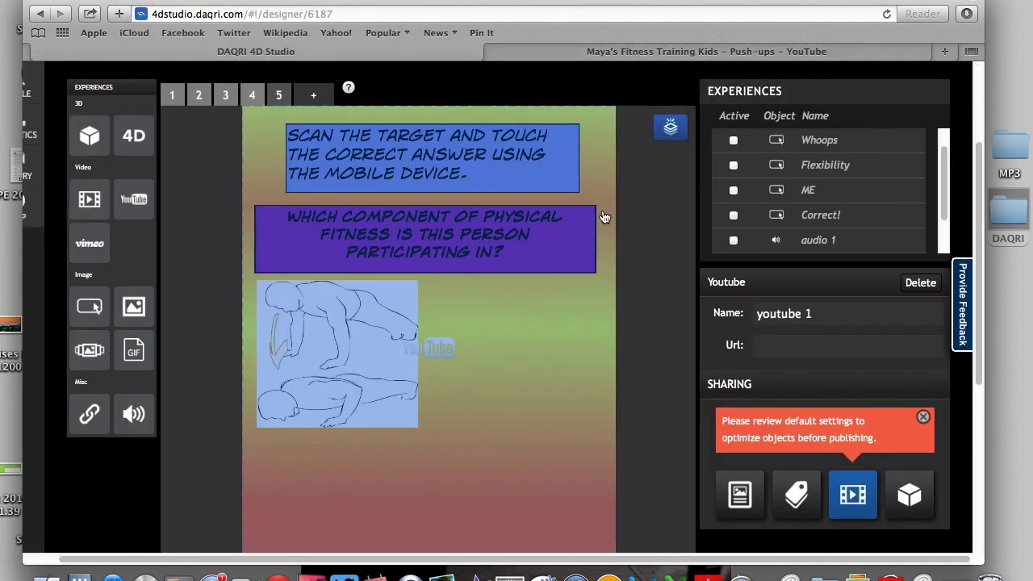
pyautogui.tripleClick(827, 316)
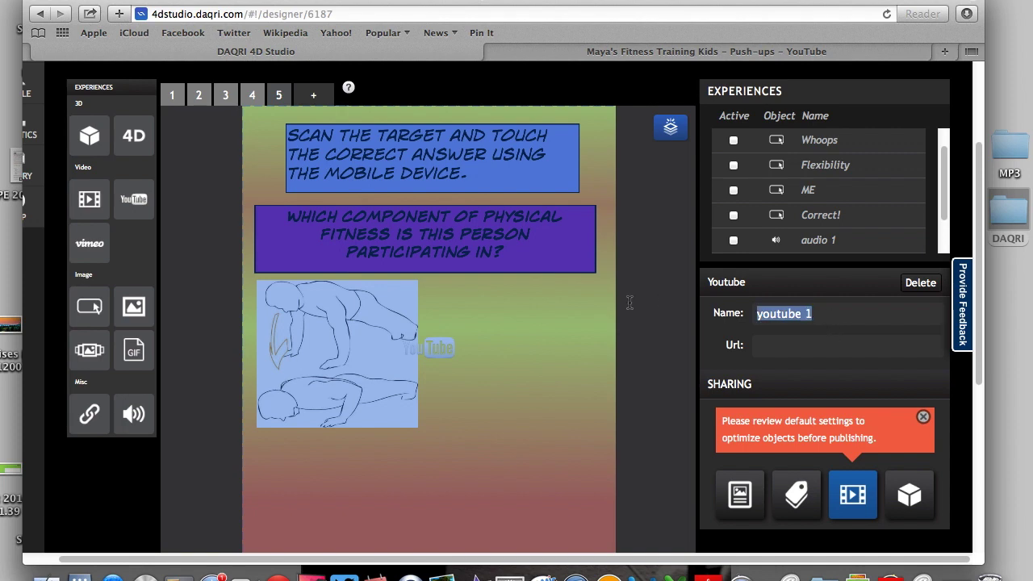
pyautogui.write('Push-up')
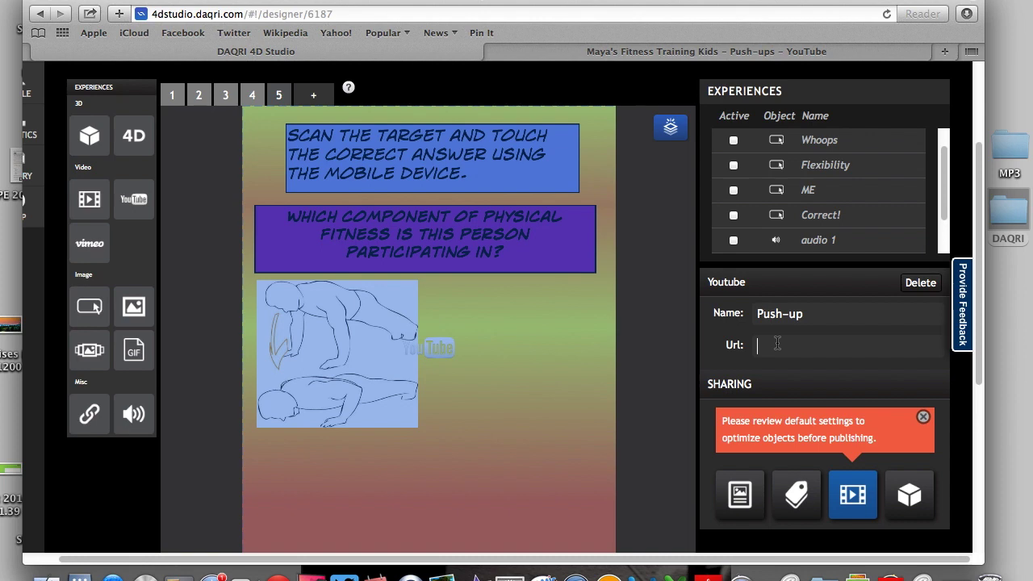
pyautogui.press('super+v')
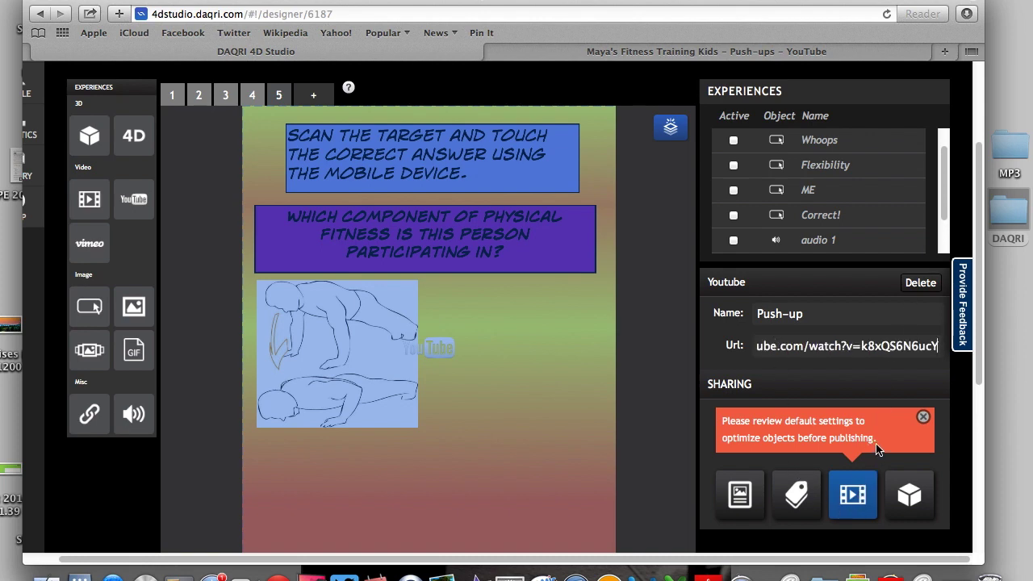
pyautogui.click(923, 420)
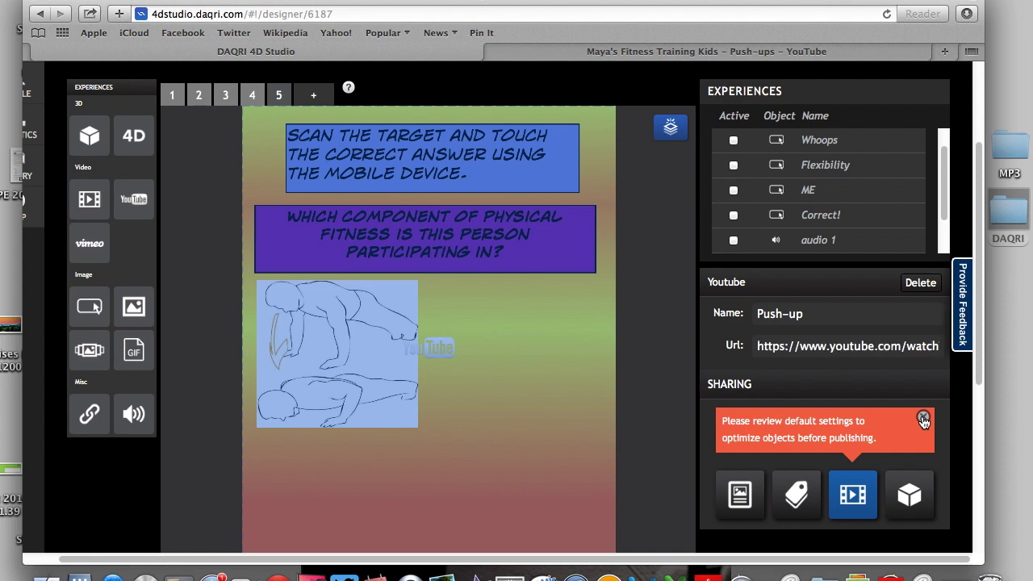
pyautogui.click(923, 421)
pyautogui.scroll(5, 855, 171)
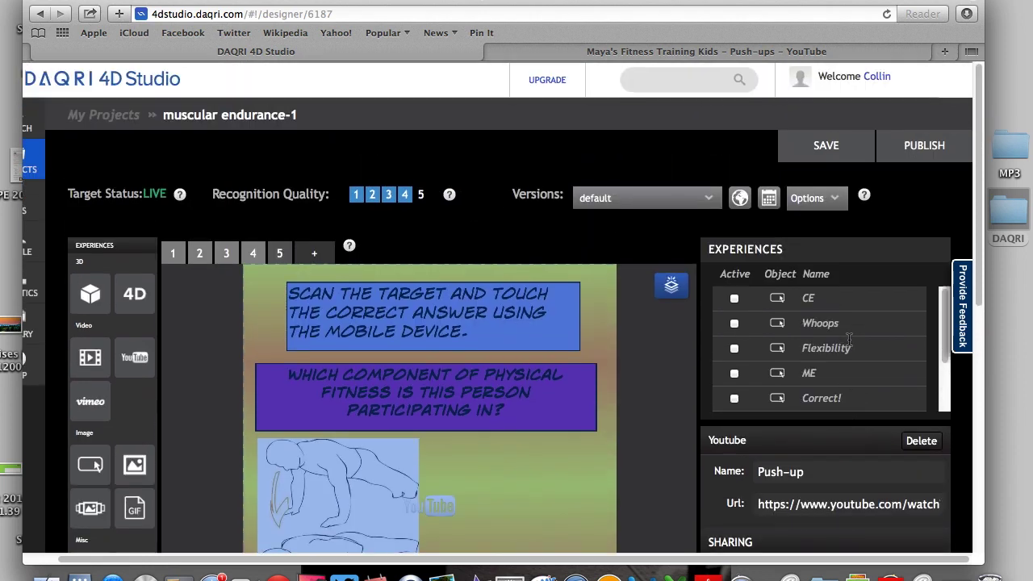
# Step: Save the muscular endurance-1 project
pyautogui.click(830, 145)
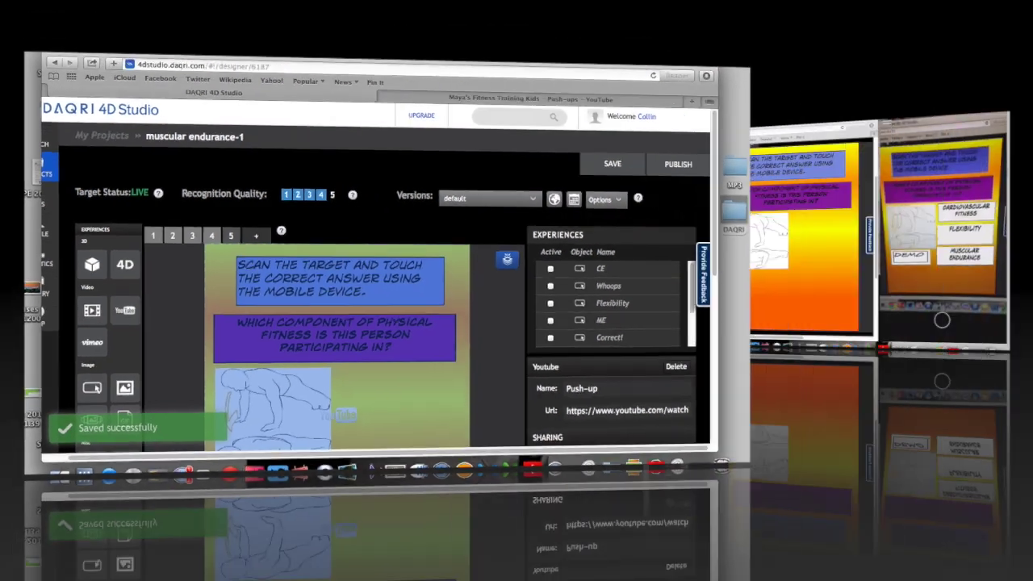